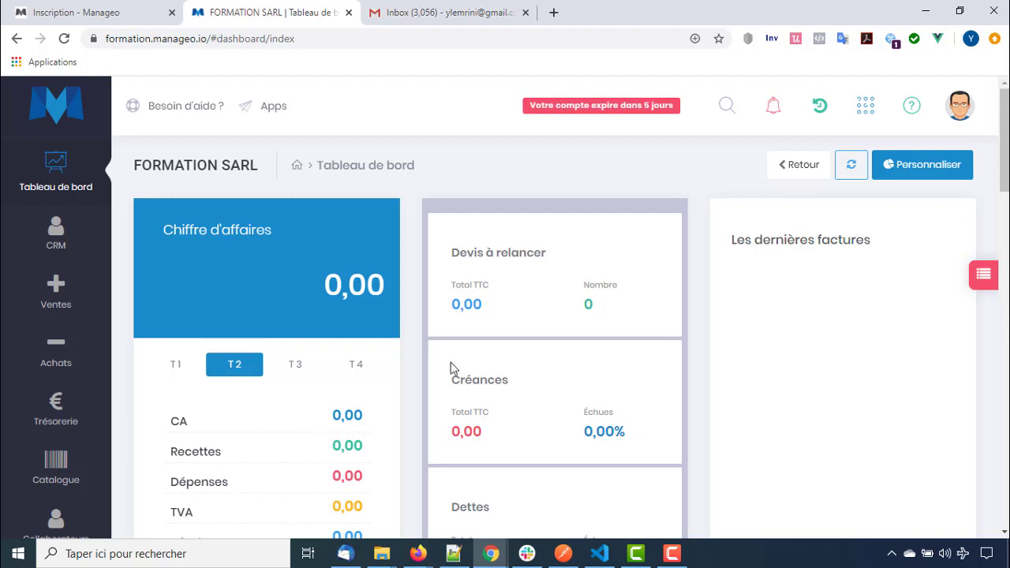
Open the catalogue options in the account preferences
scroll(63, 405, down, 3)
mouse_move(77, 447)
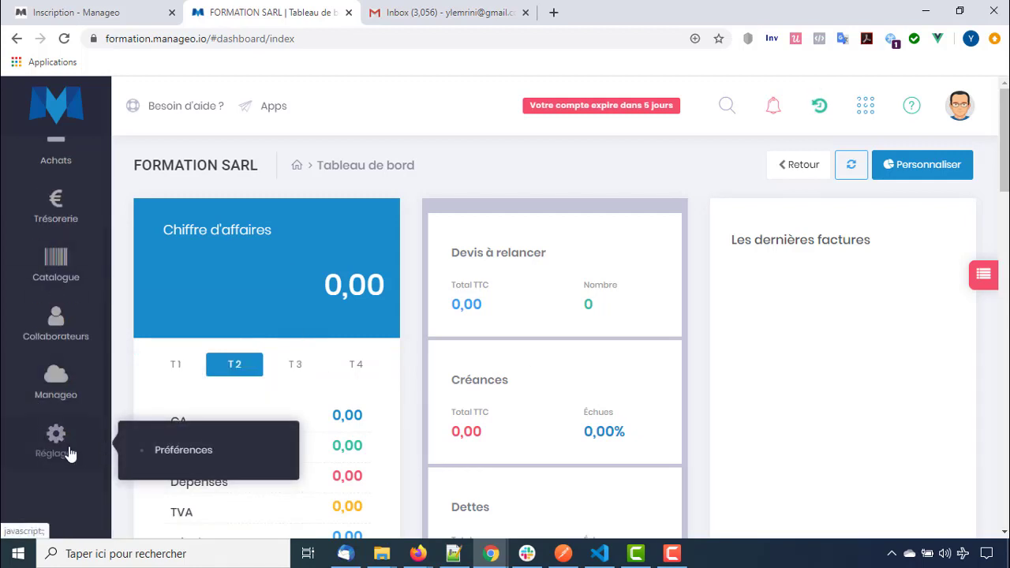
click(178, 458)
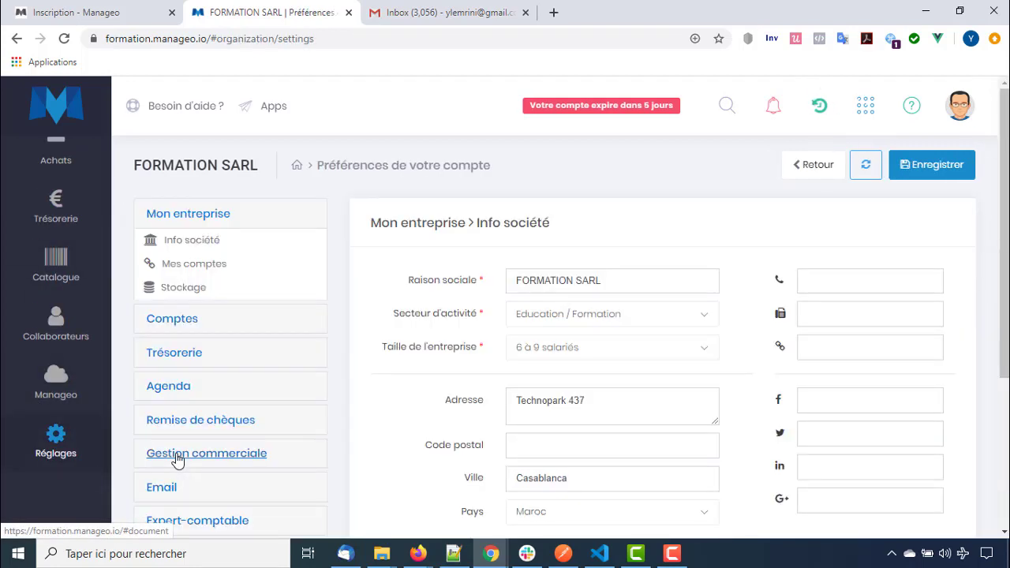
scroll(188, 363, down, 2)
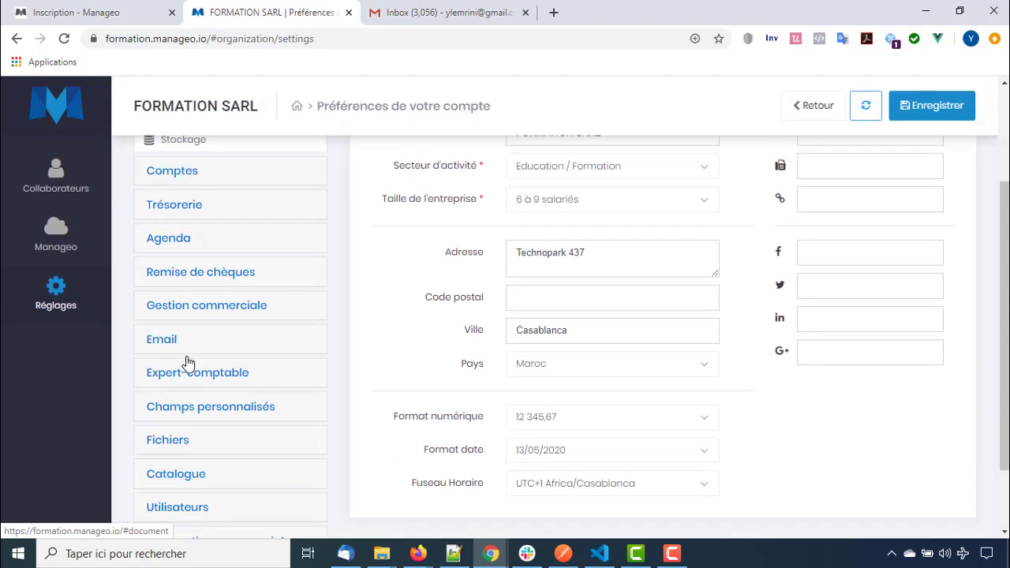
click(176, 474)
scroll(180, 474, down, 3)
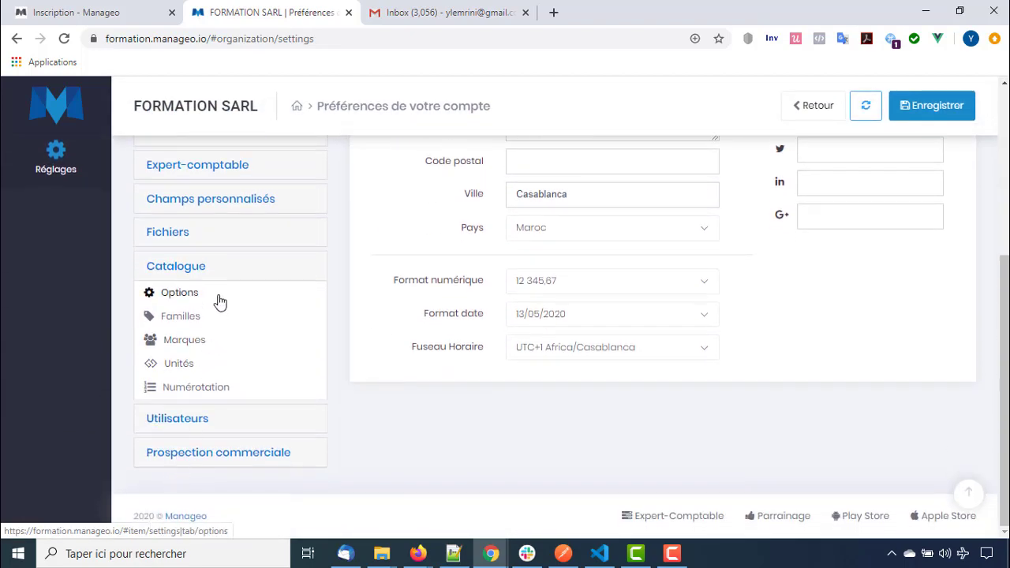
click(180, 293)
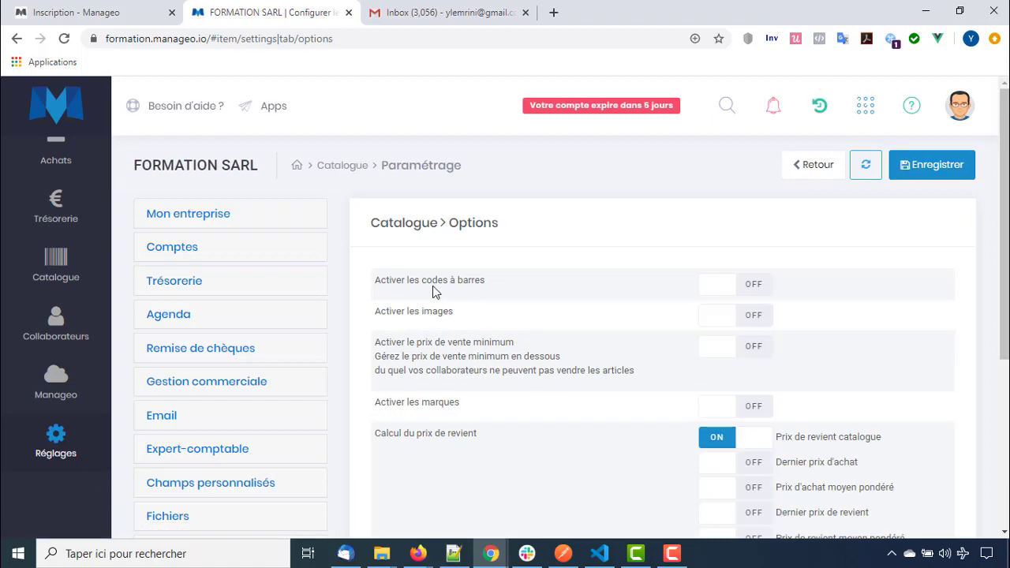
Activate images for the catalogue and set both the image width and image height to 500 px
click(747, 290)
click(748, 290)
click(747, 319)
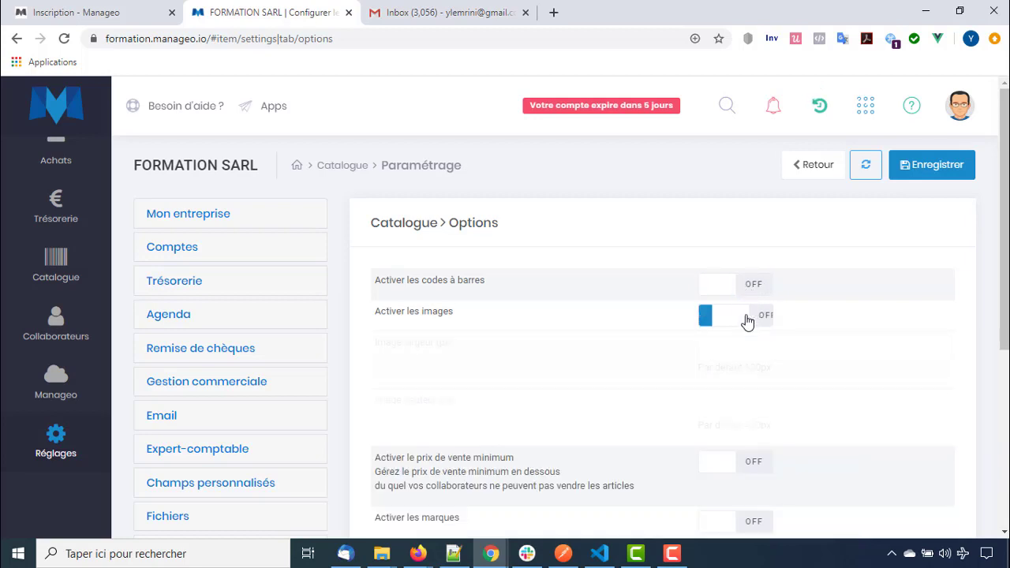
scroll(635, 362, down, 1)
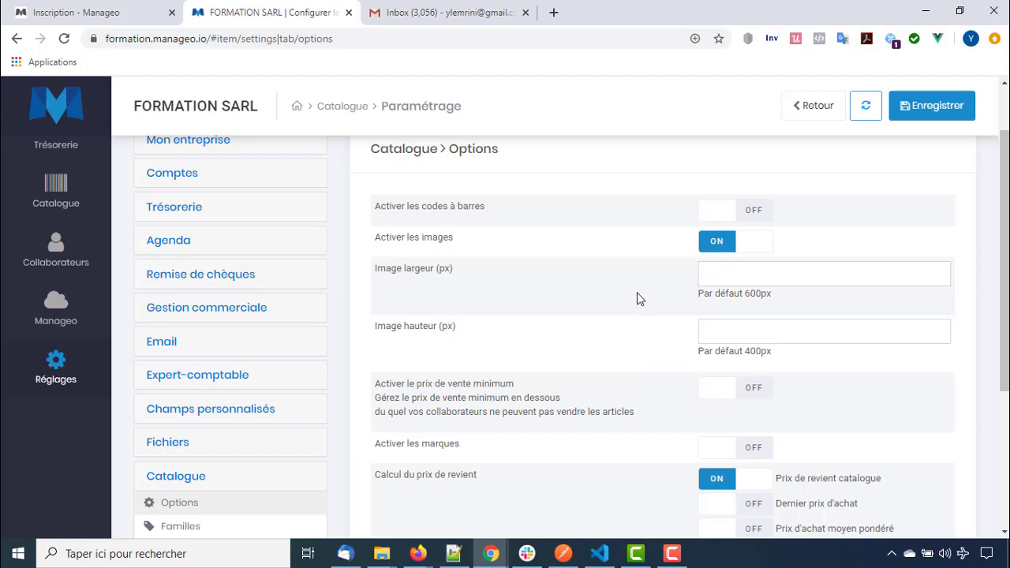
click(743, 280)
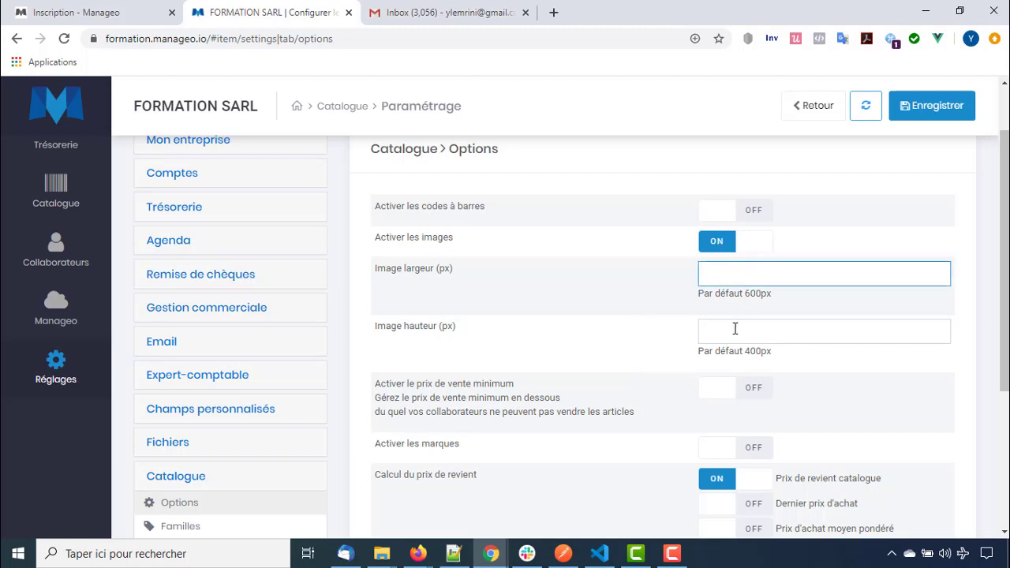
click(734, 328)
click(739, 276)
text(500)
click(739, 330)
text(500)
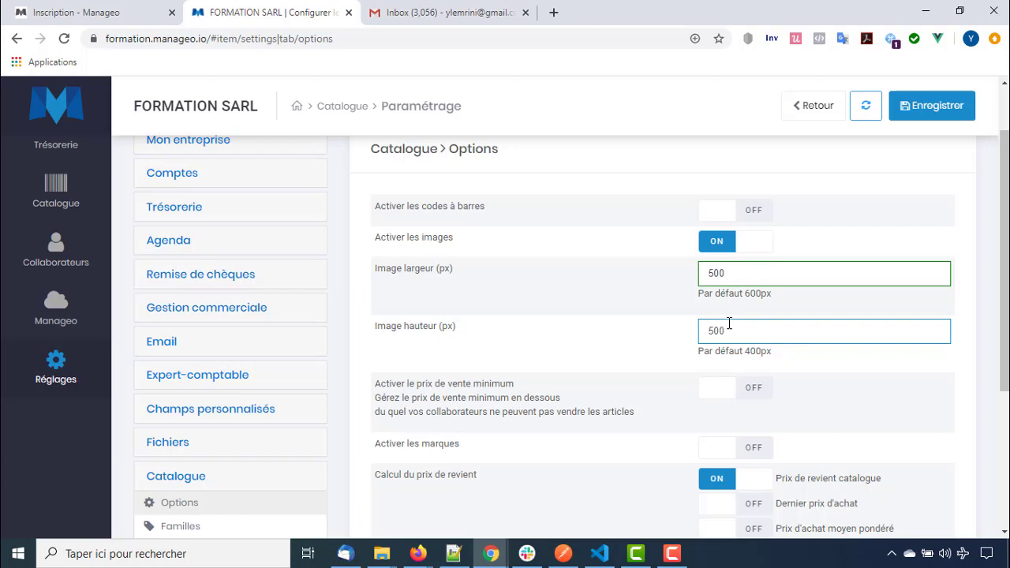
Activate brands (marques) in the catalogue options and save the settings
scroll(485, 347, down, 1)
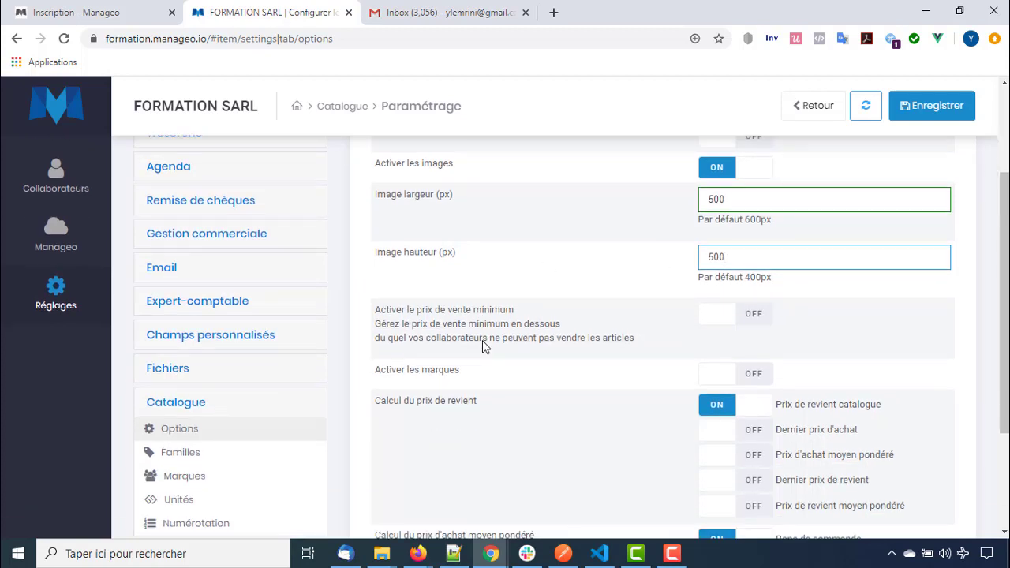
drag(380, 309, 507, 310)
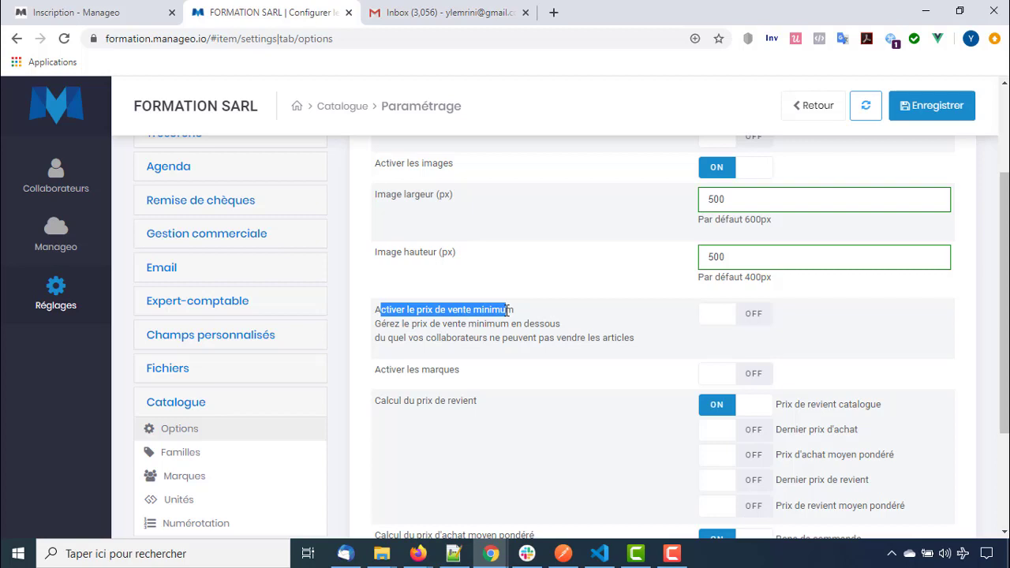
click(740, 376)
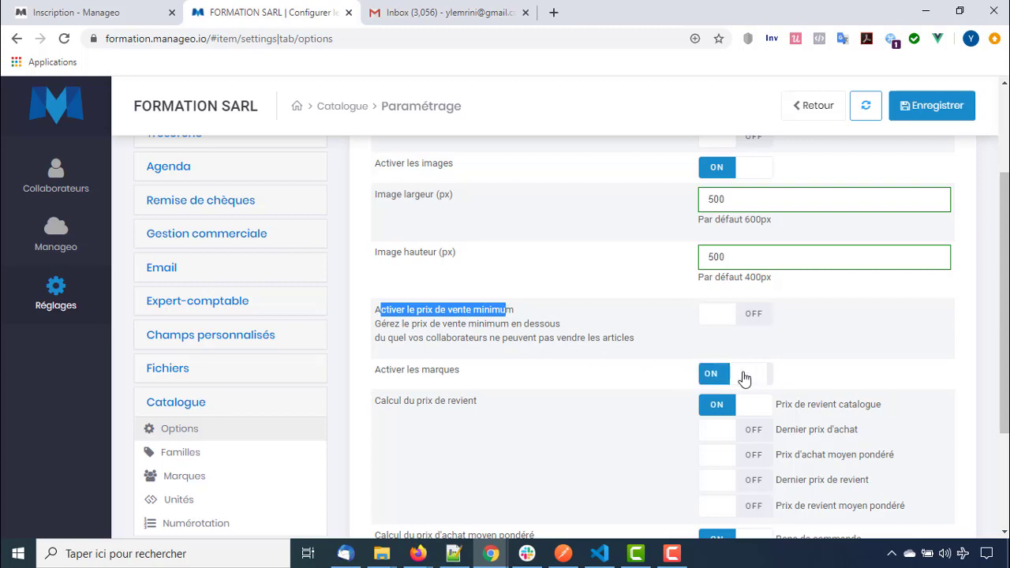
scroll(720, 273, down, 3)
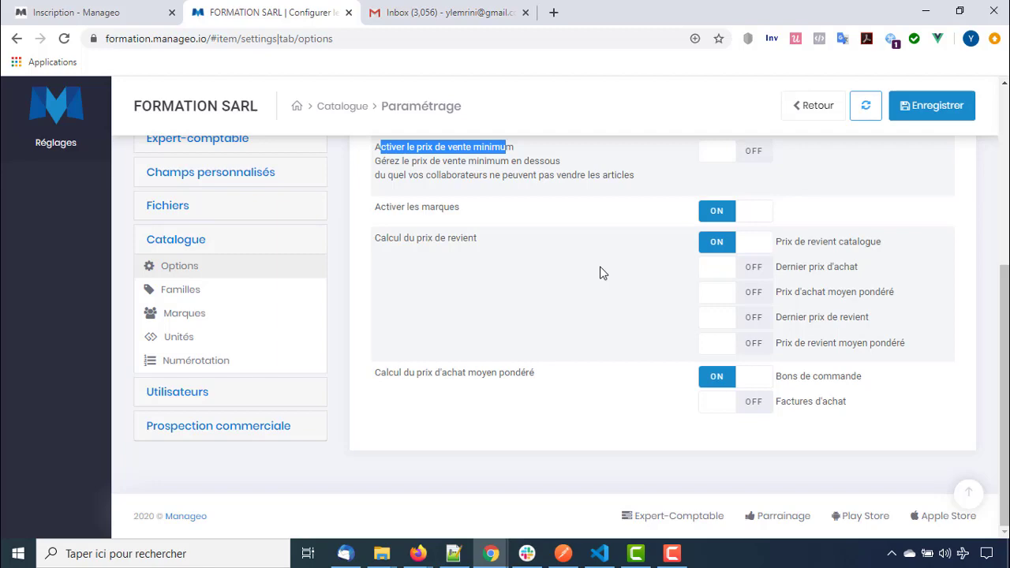
scroll(804, 198, up, 4)
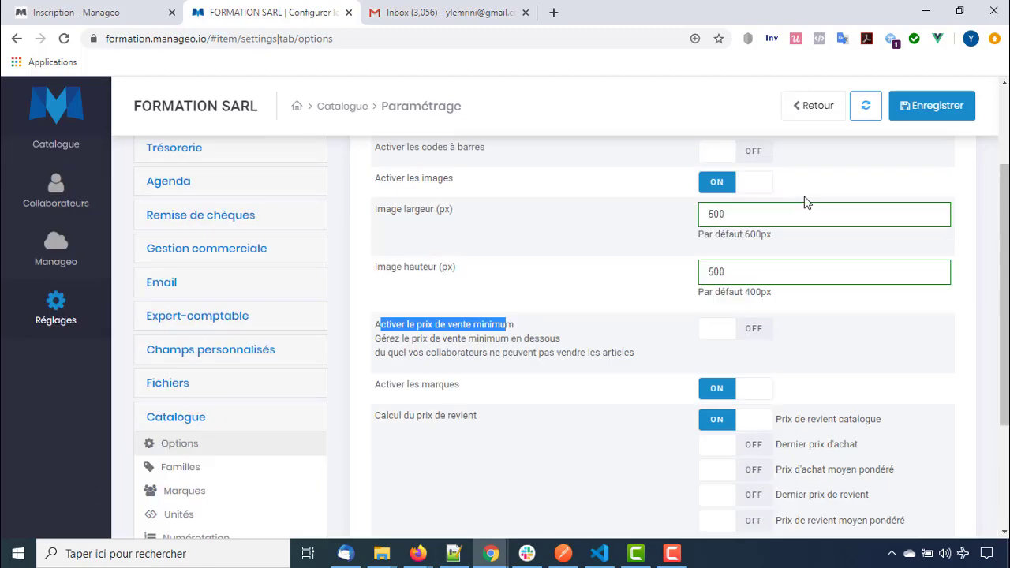
click(937, 166)
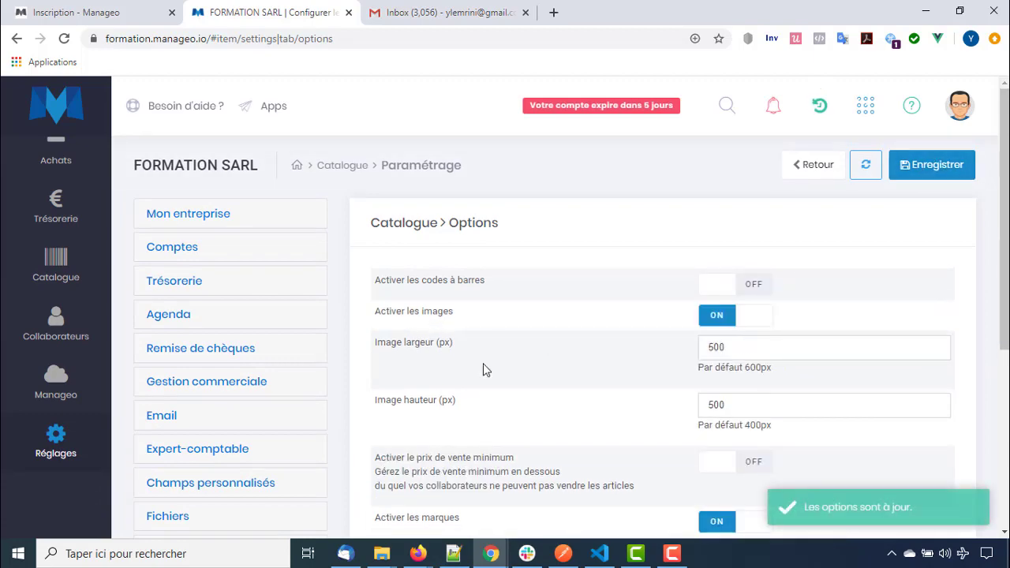
Rename the default catalogue family "Catégorie par défaut" as "Catégorie 1" and save it
scroll(485, 370, down, 3)
click(225, 378)
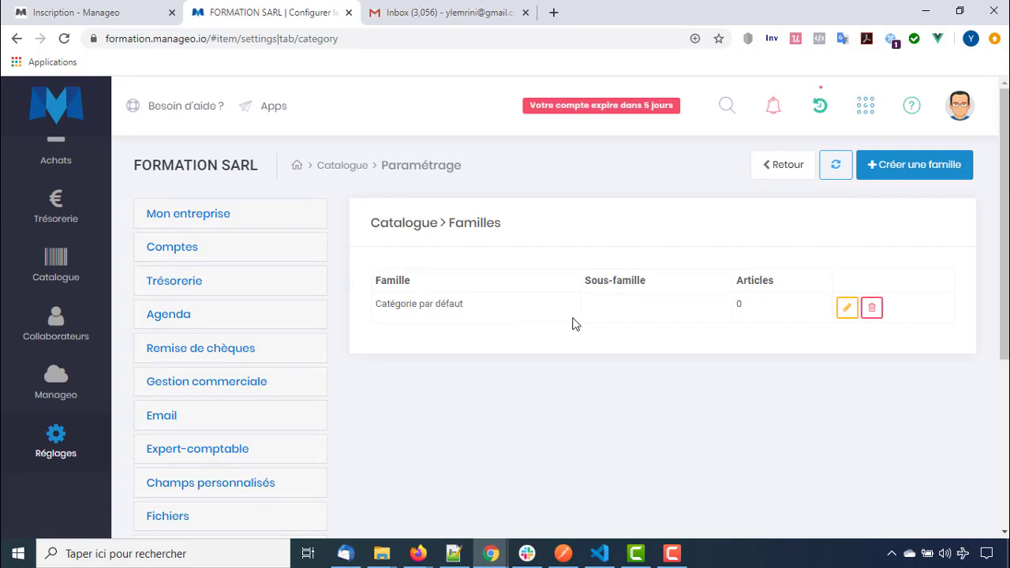
click(846, 309)
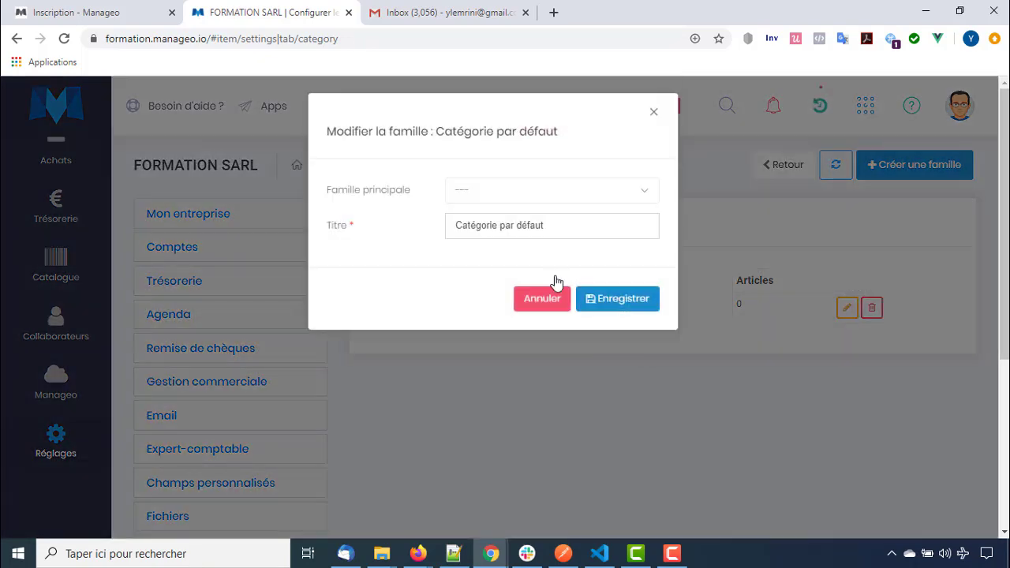
drag(558, 232, 498, 231)
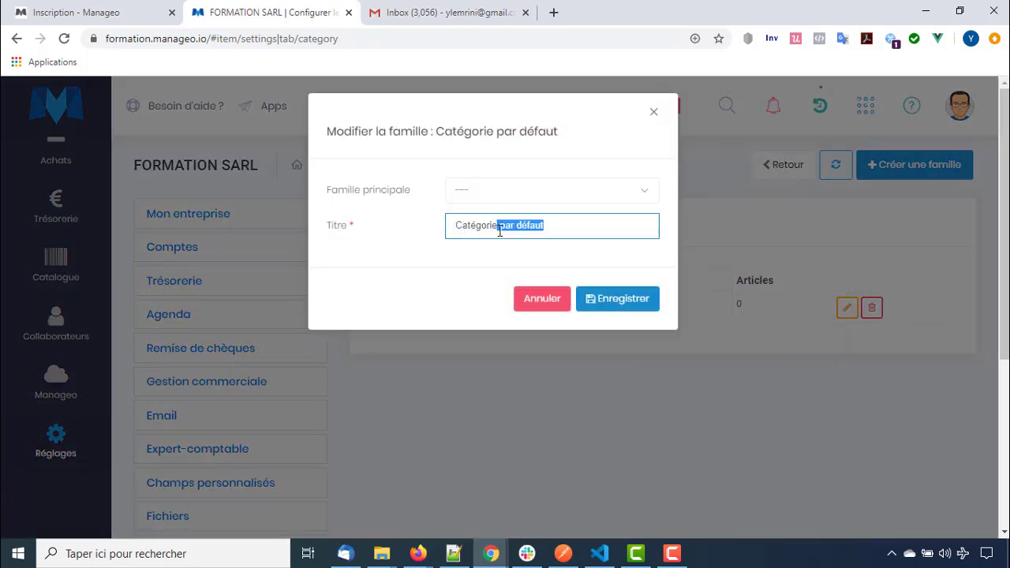
text(1)
key(Return)
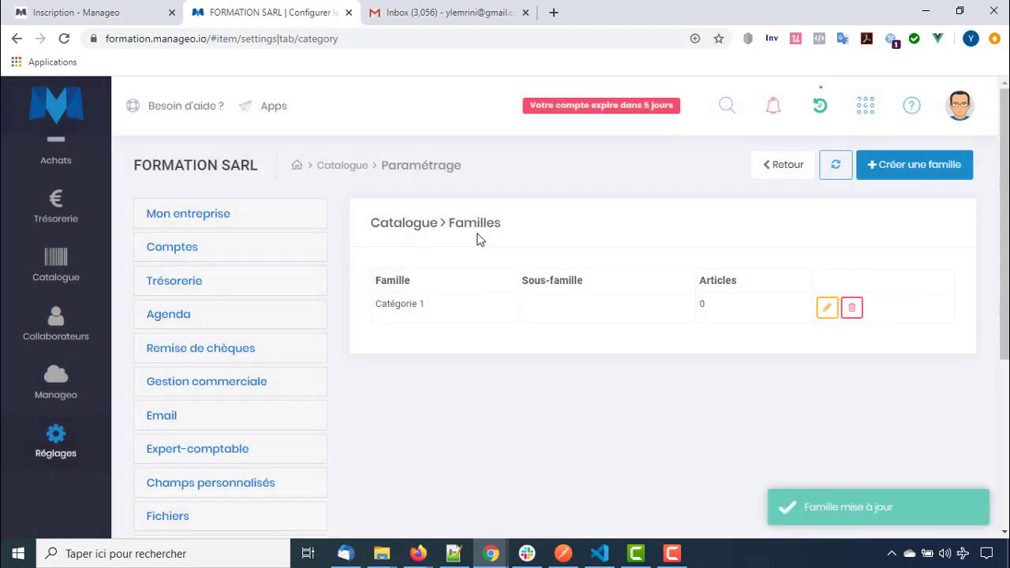
Create a new main family titled "Catégorie 2" in the catalogue
click(877, 175)
click(485, 229)
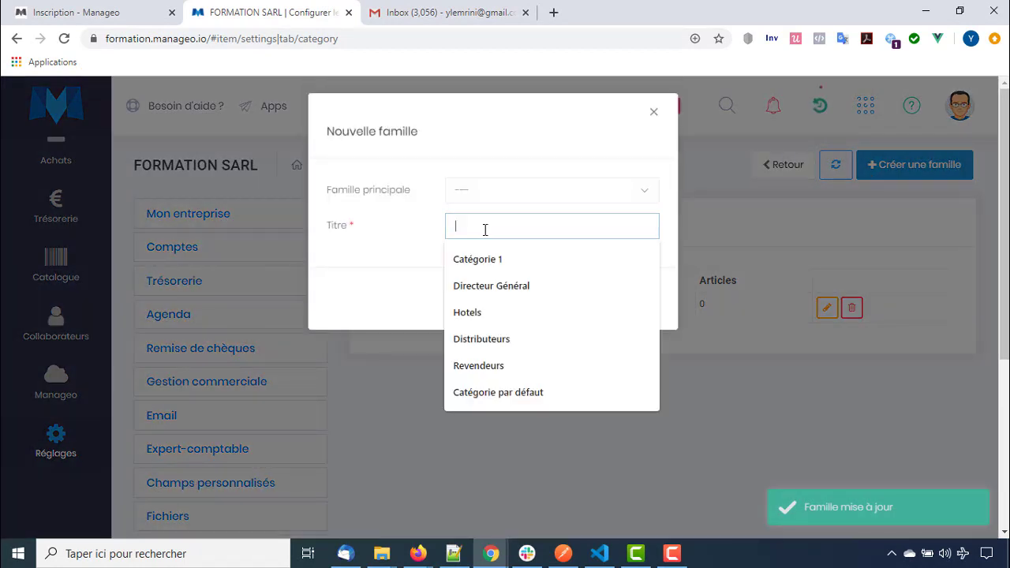
text(Catégr)
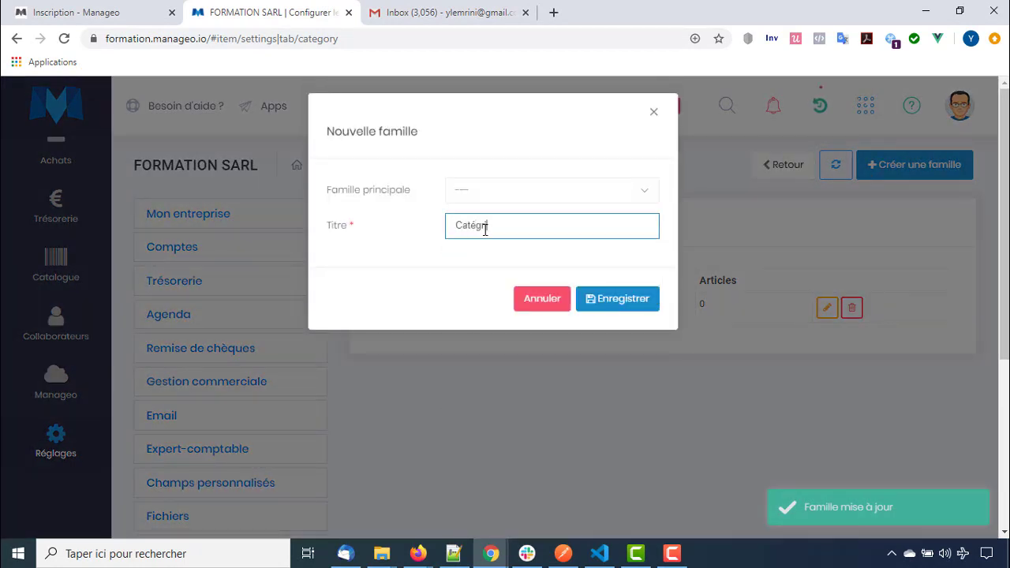
key(BackSpace)
text(orie 2)
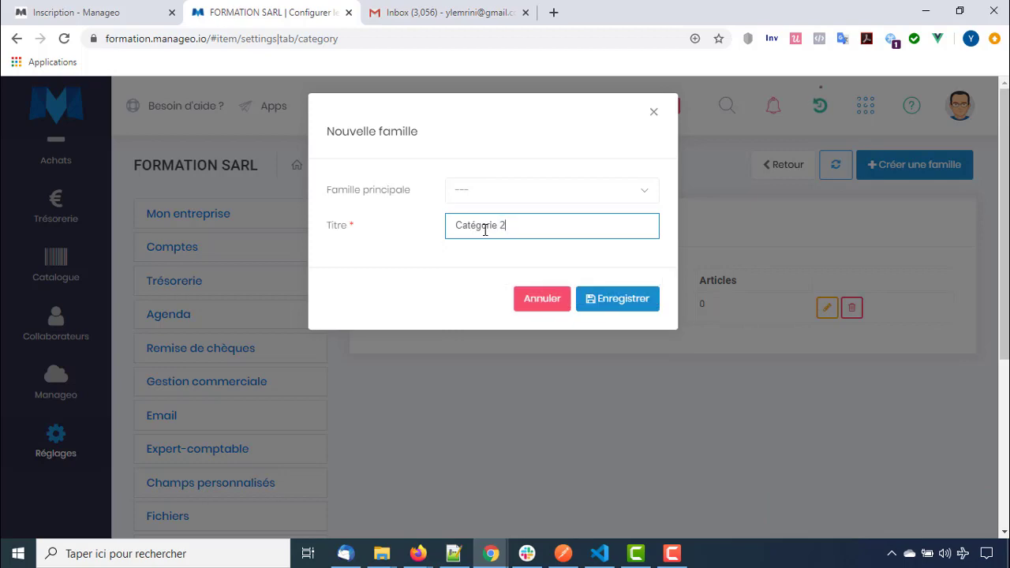
key(Return)
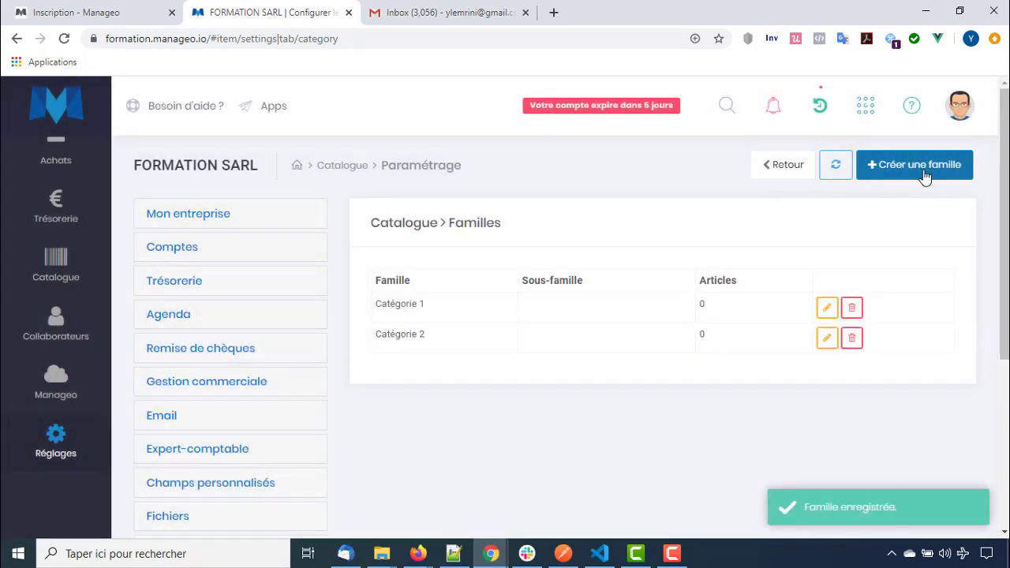
Create a family titled "Catégorie 3" with "Catégorie 2" as its main family and save it
click(923, 174)
click(498, 225)
text(C)
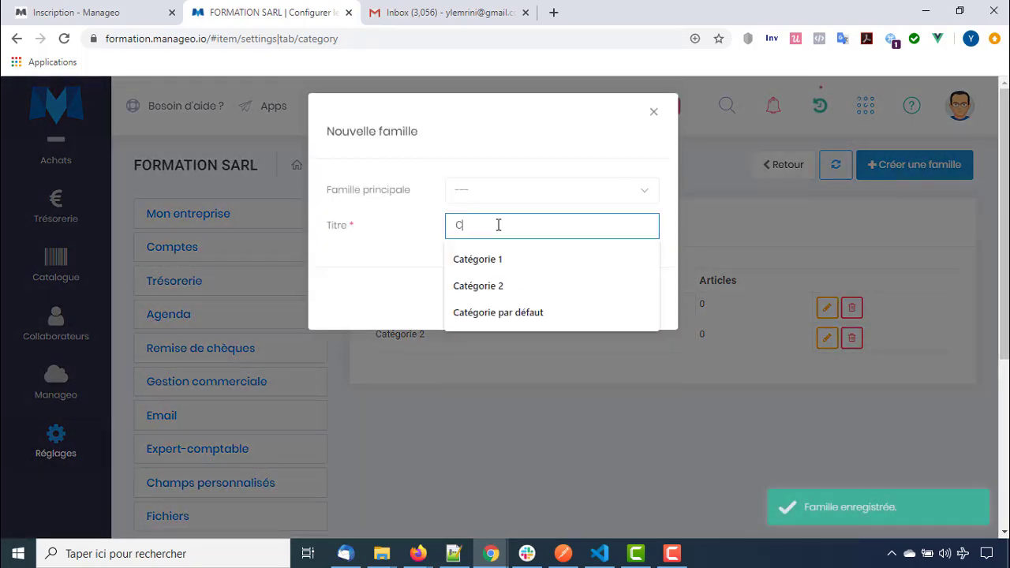
text(atégorie 3)
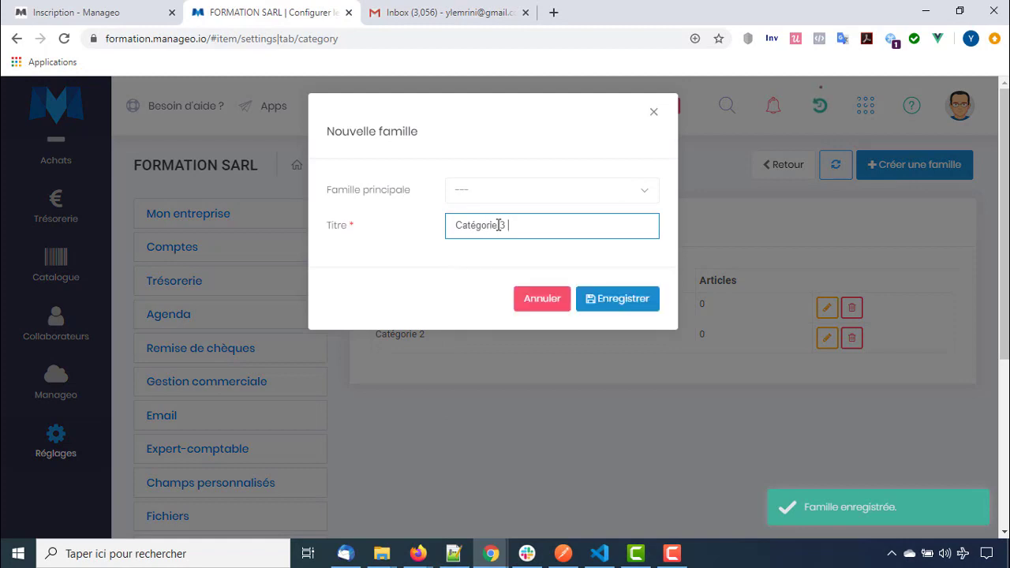
click(509, 197)
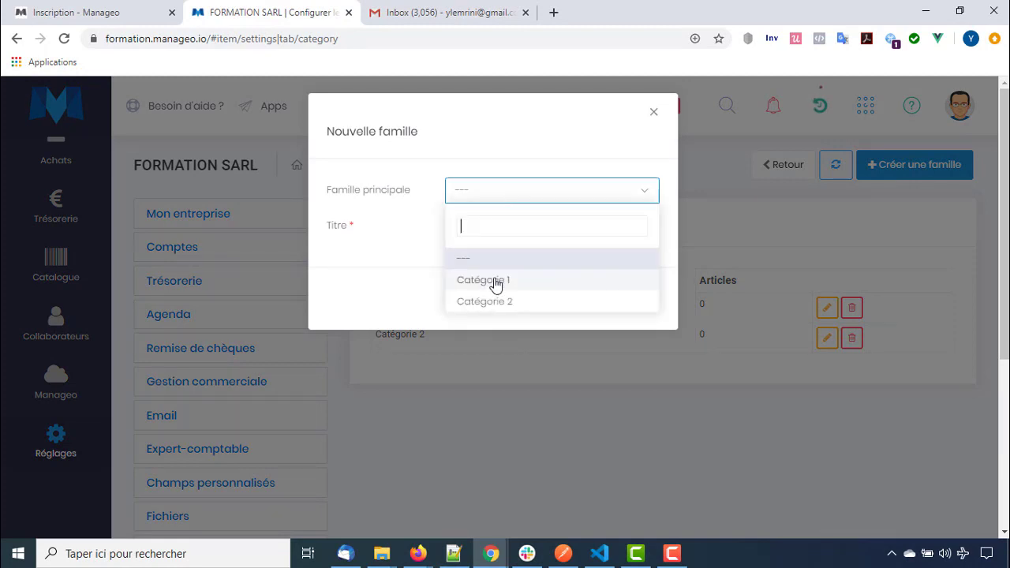
click(491, 302)
click(617, 298)
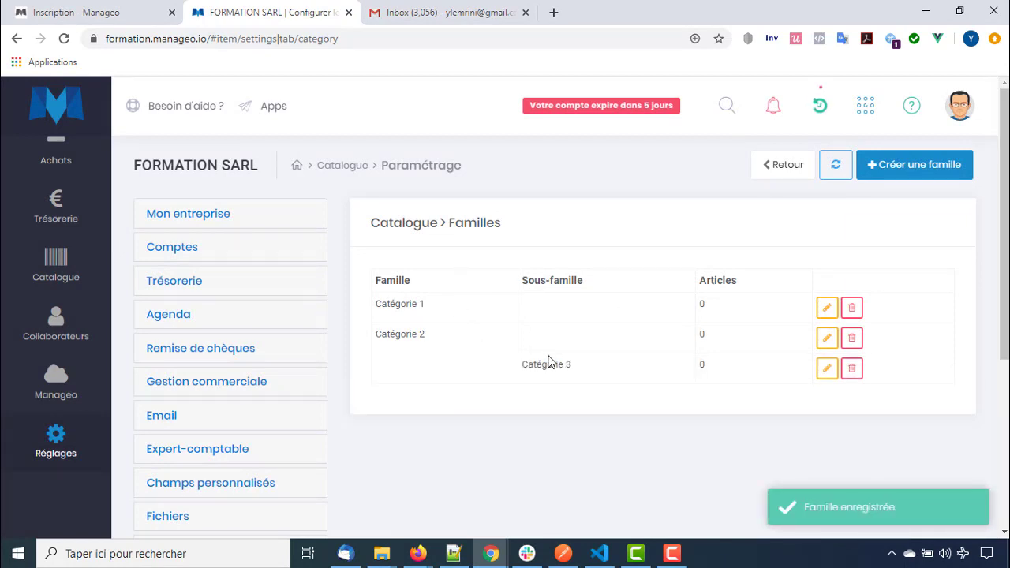
Create a brand titled "Nike" in the catalogue's brand settings
scroll(309, 429, down, 3)
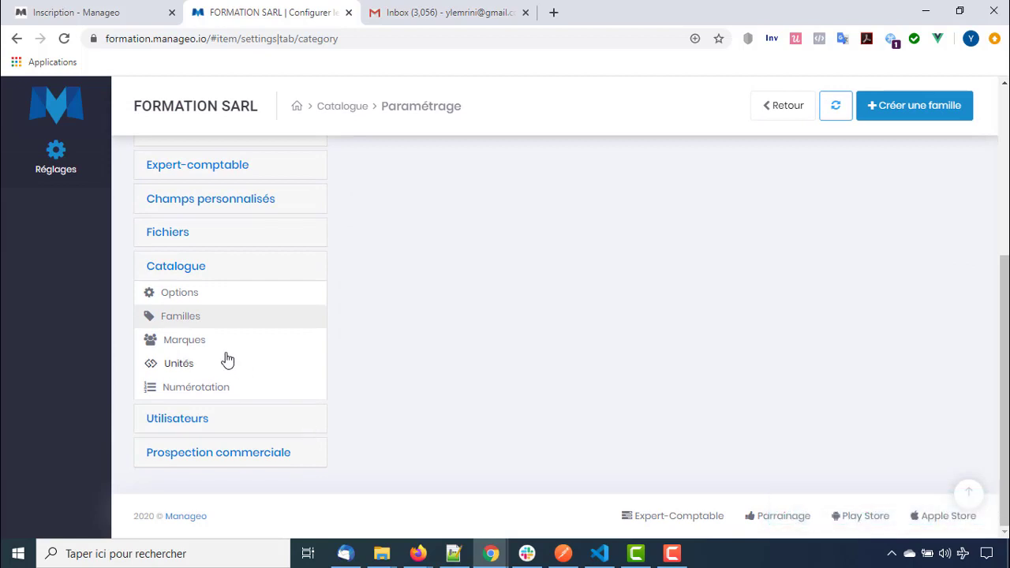
click(184, 340)
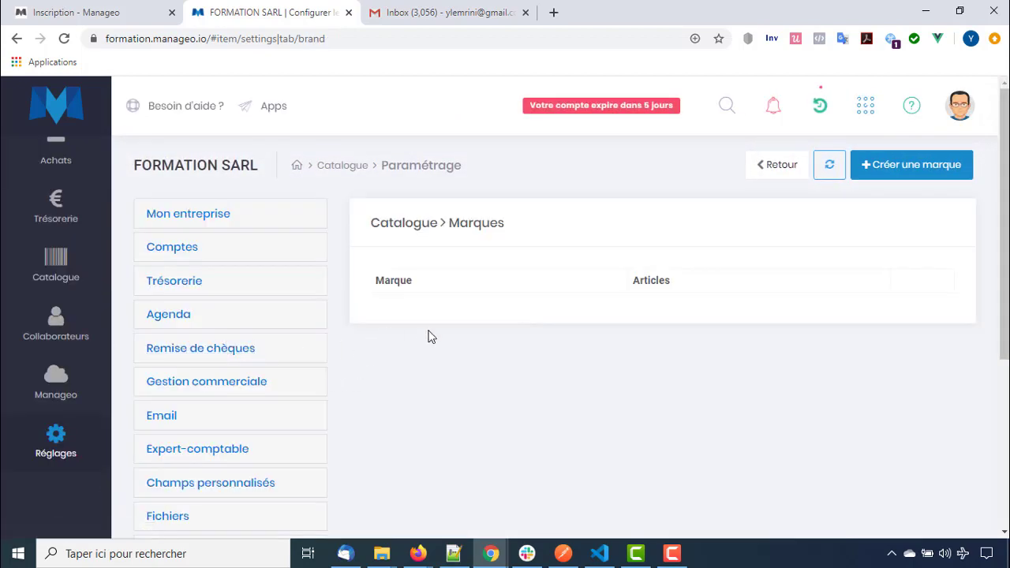
scroll(408, 355, down, 3)
scroll(254, 409, up, 3)
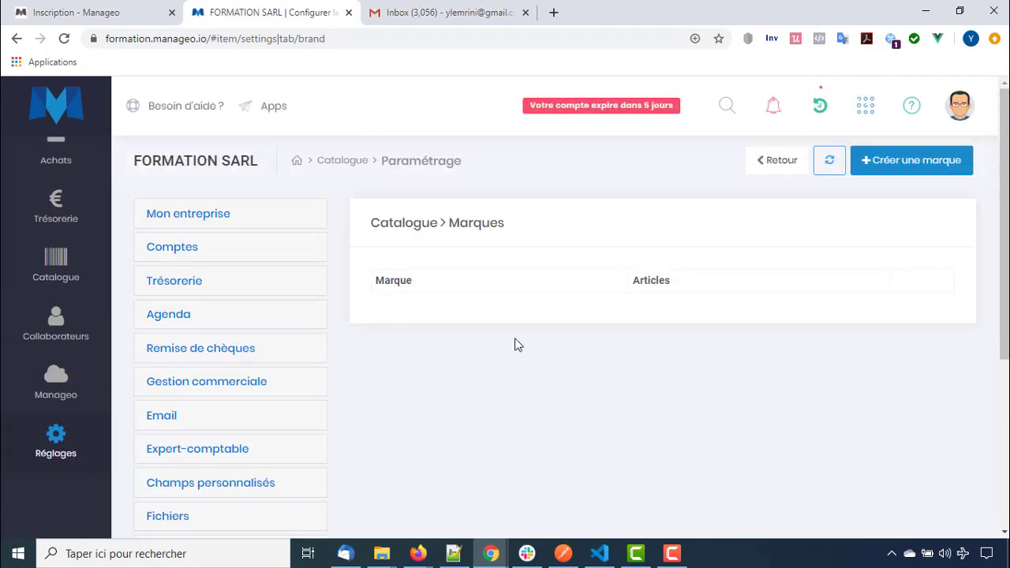
click(893, 180)
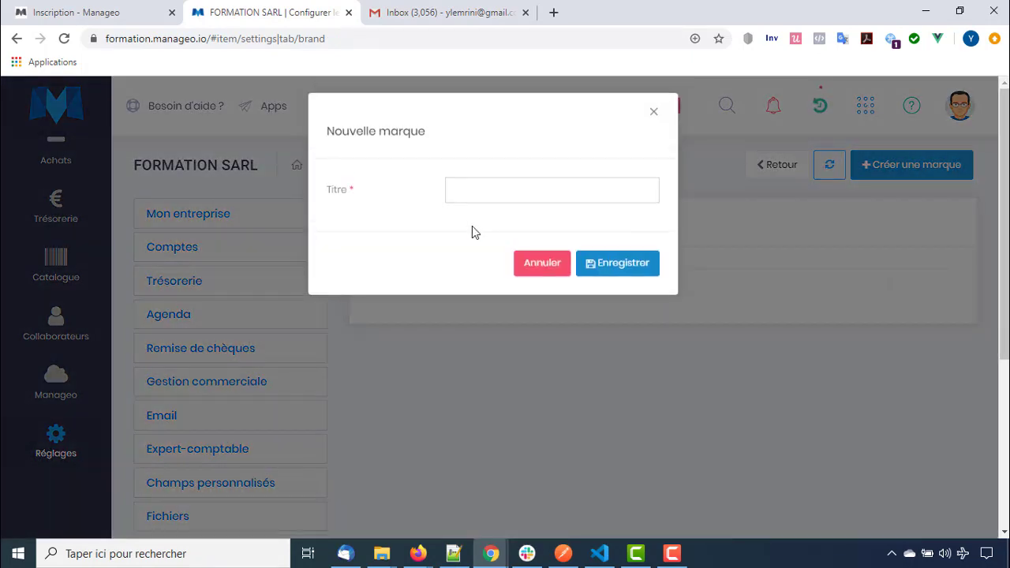
click(471, 190)
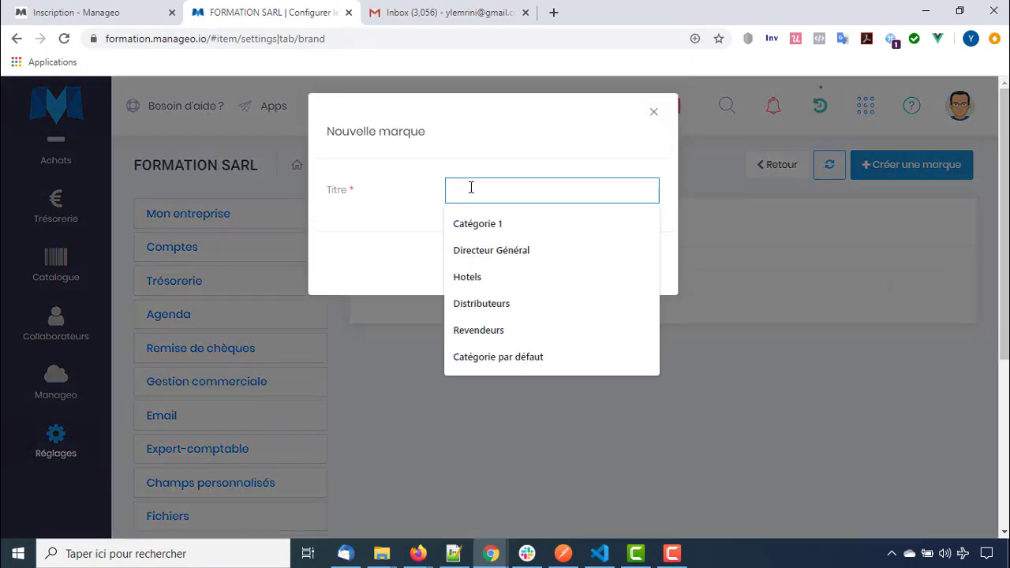
text(Test)
key(Return)
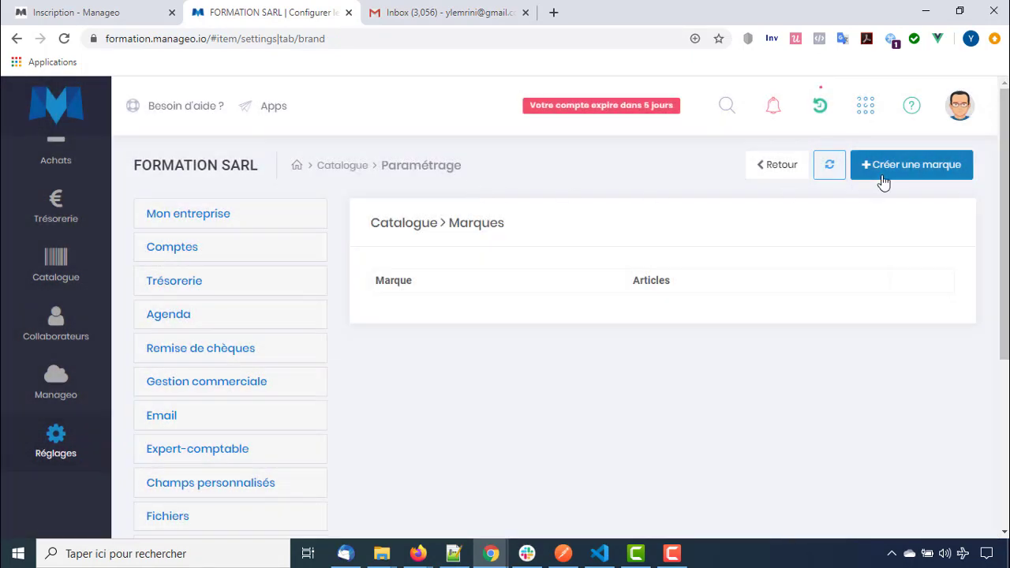
Create a brand titled "Adidas" in the catalogue's brand settings and save it
click(878, 182)
click(514, 198)
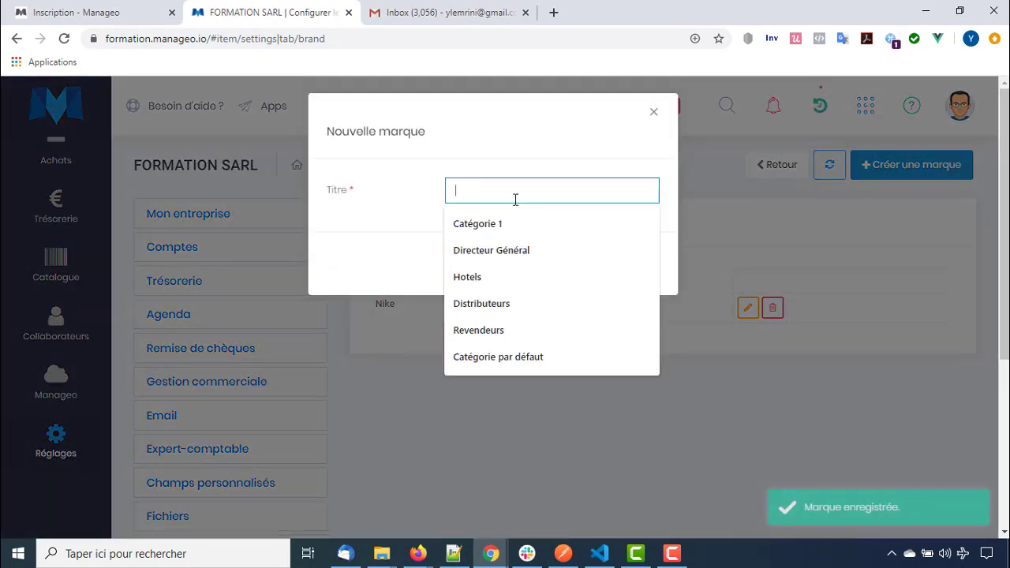
text(Adida)
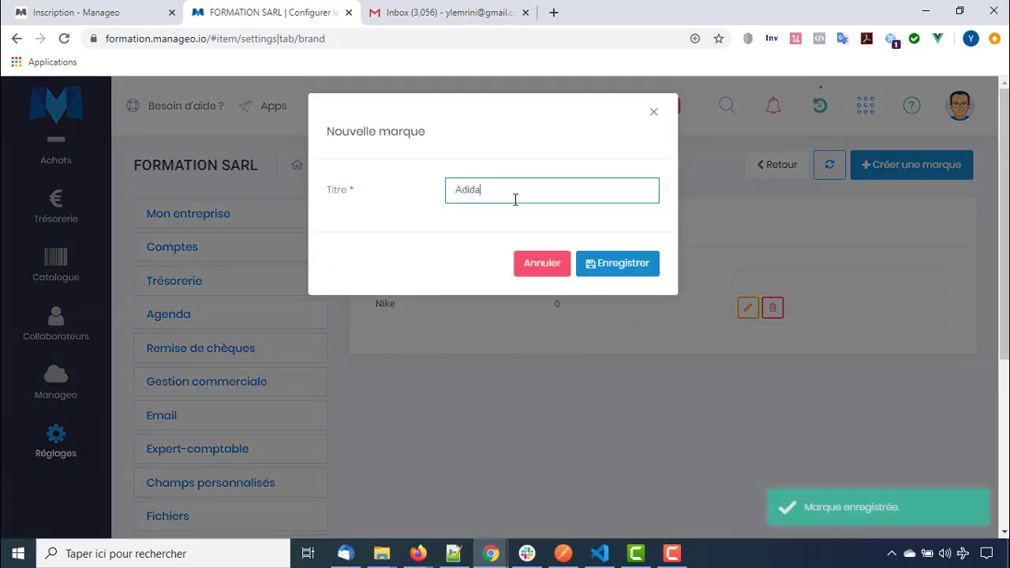
text(s)
click(620, 267)
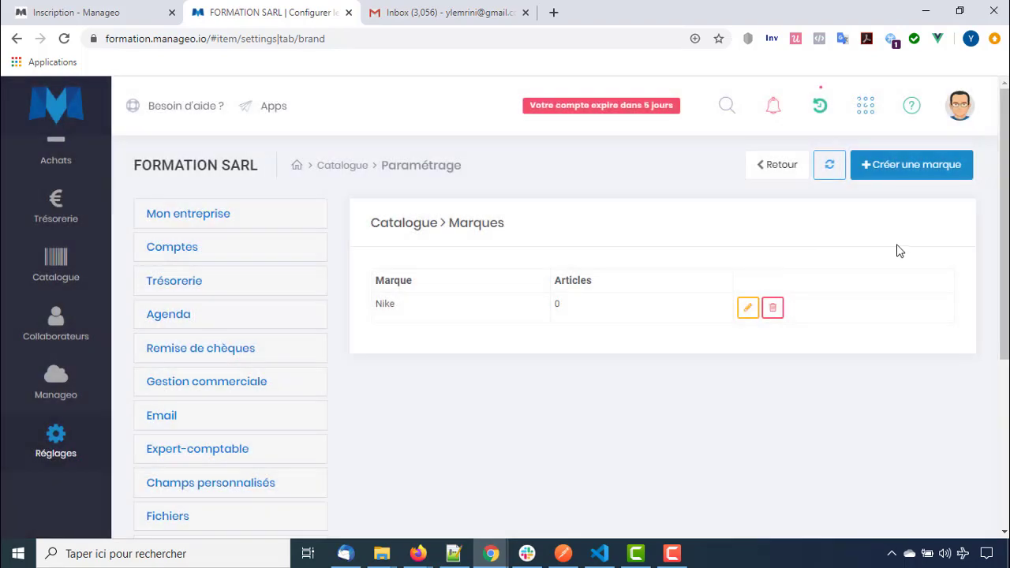
Create another catalogue brand titled "Vans" and save it
click(896, 173)
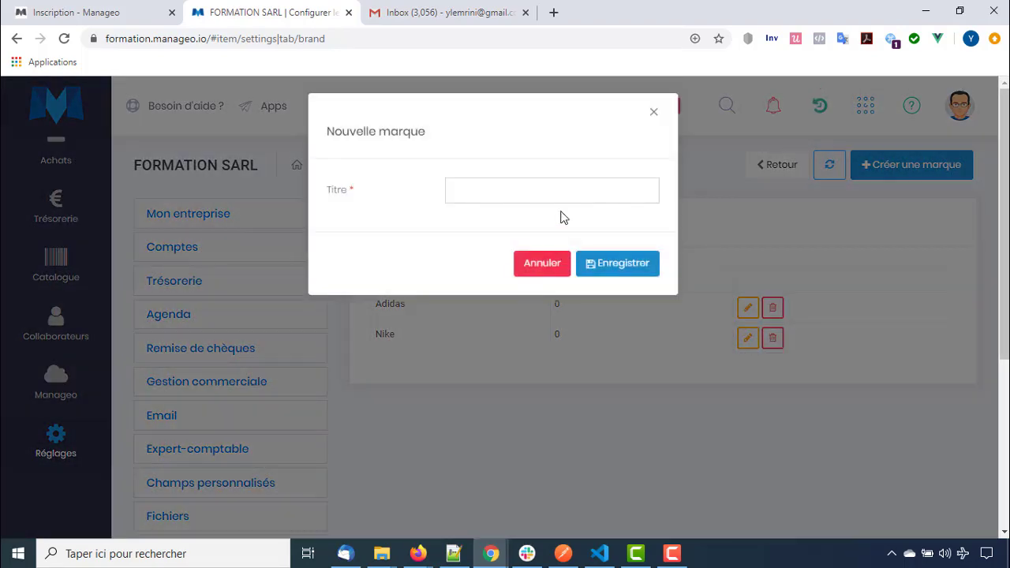
click(559, 190)
text(Vans)
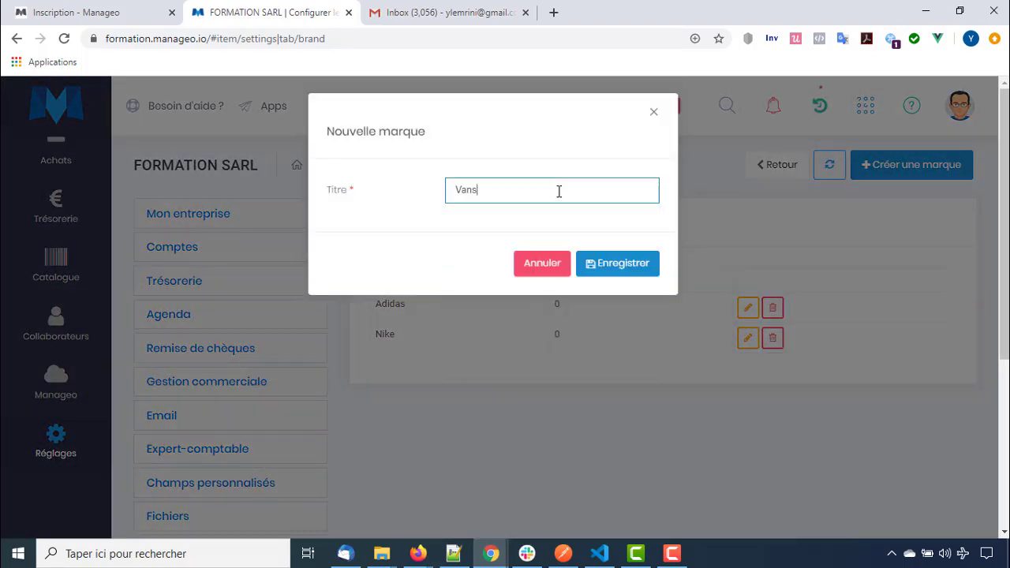
key(Escape)
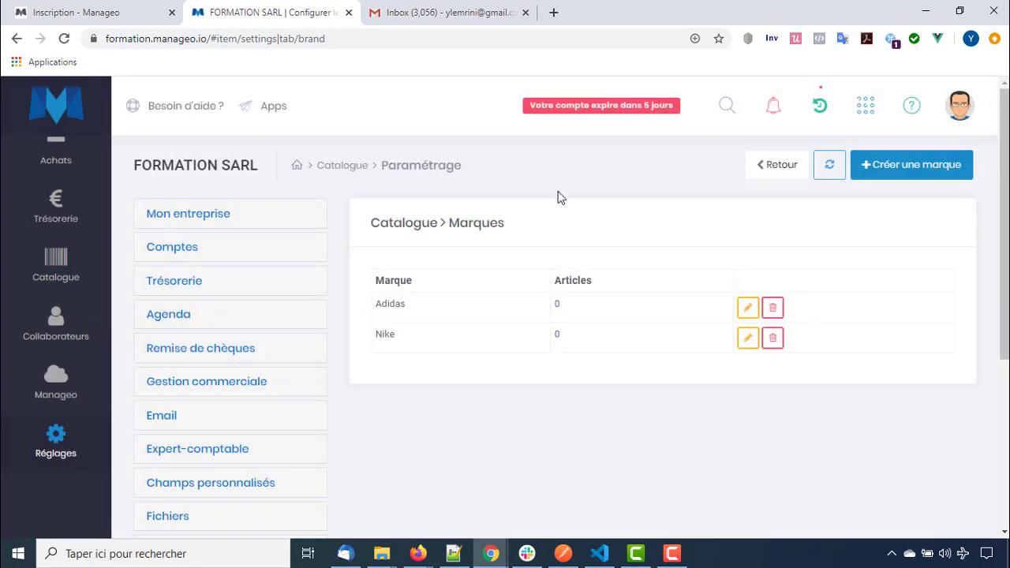
Delete the units "Année" and "Gramme" from the catalogue's unit settings
scroll(356, 317, down, 3)
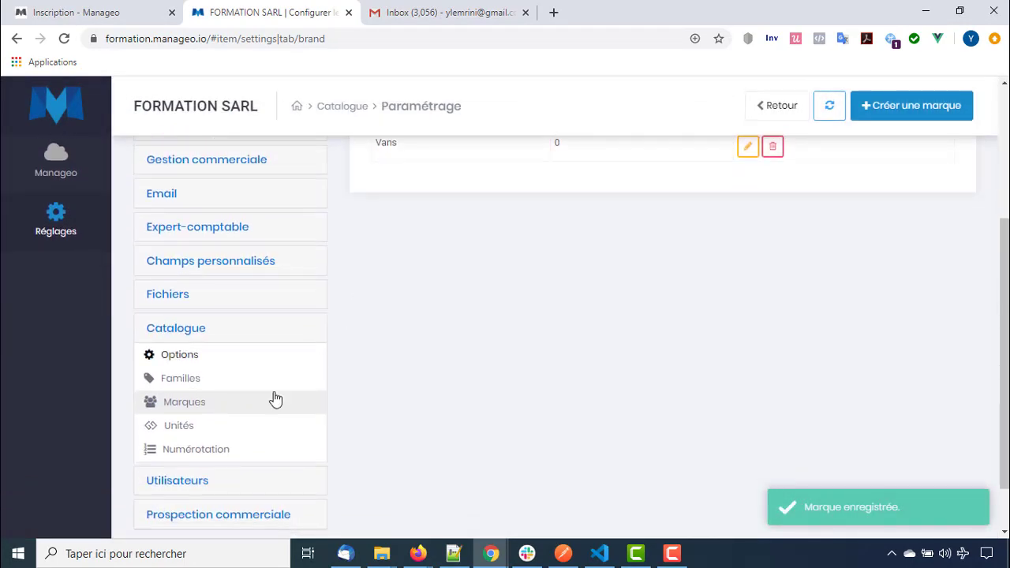
click(240, 428)
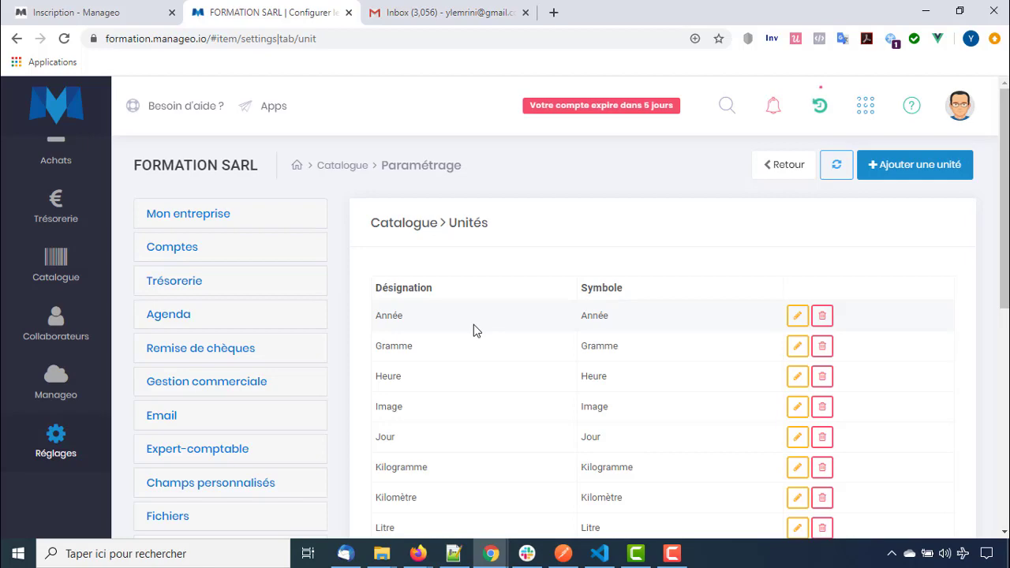
scroll(473, 325, down, 3)
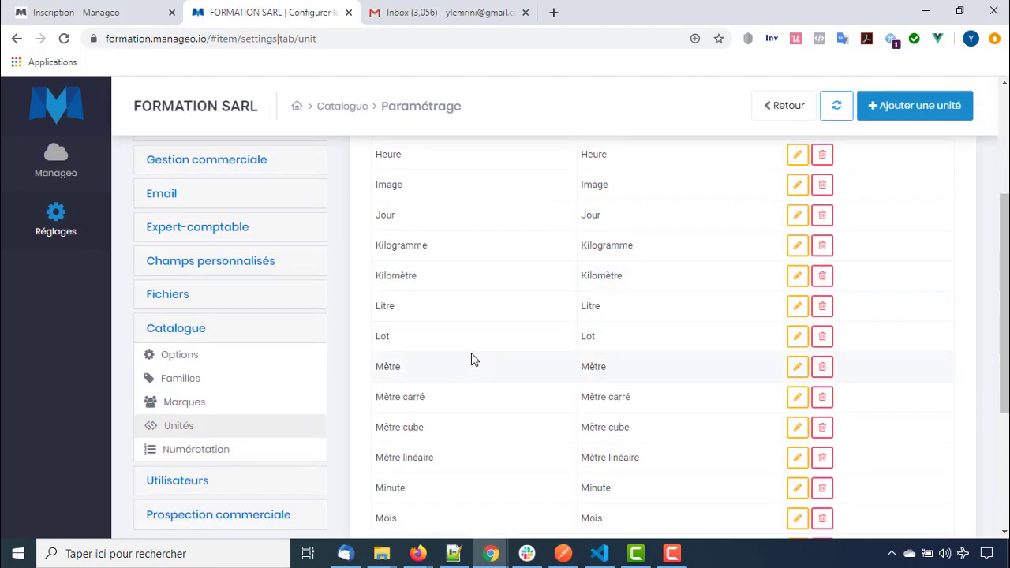
scroll(471, 353, down, 1)
scroll(470, 354, up, 4)
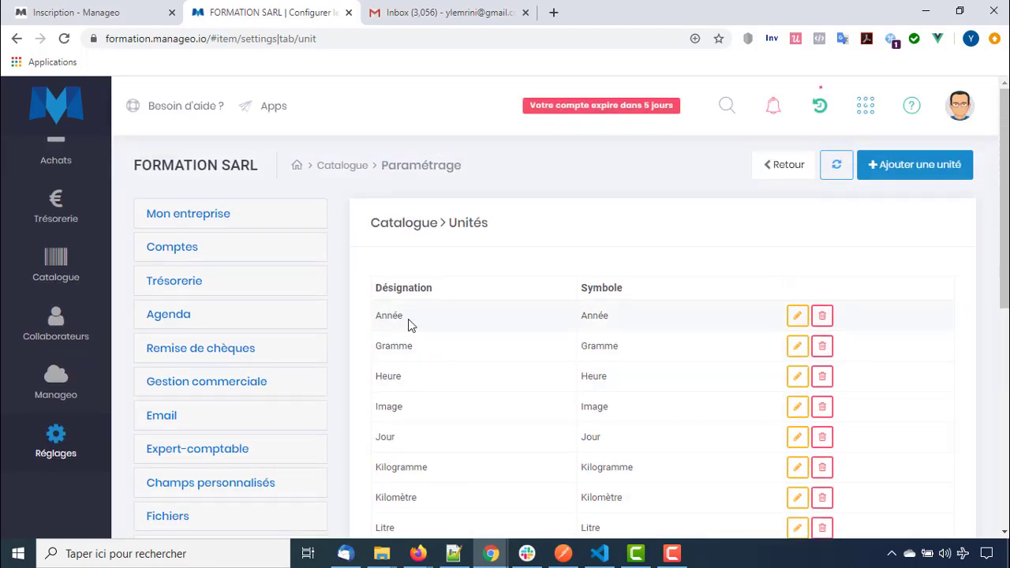
click(821, 316)
click(627, 284)
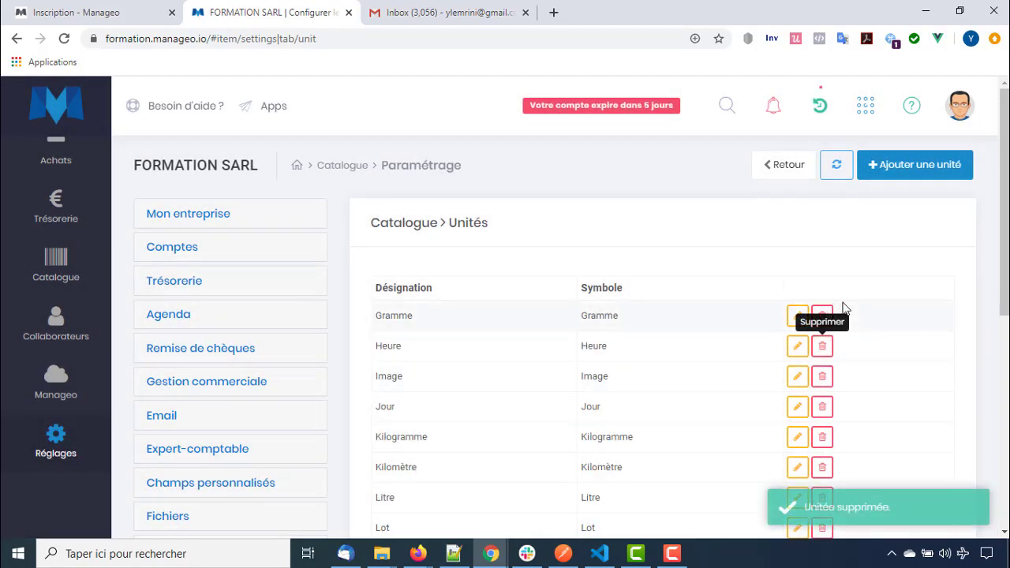
click(821, 316)
click(633, 286)
Delete the unit "Jour" from the catalogue's units and refresh the list
click(822, 406)
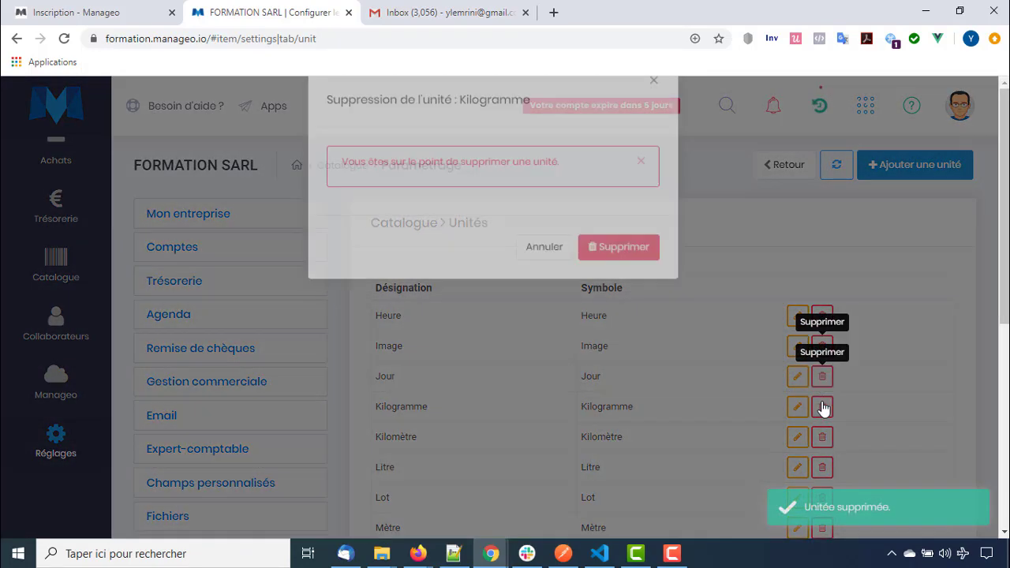
click(537, 278)
click(822, 376)
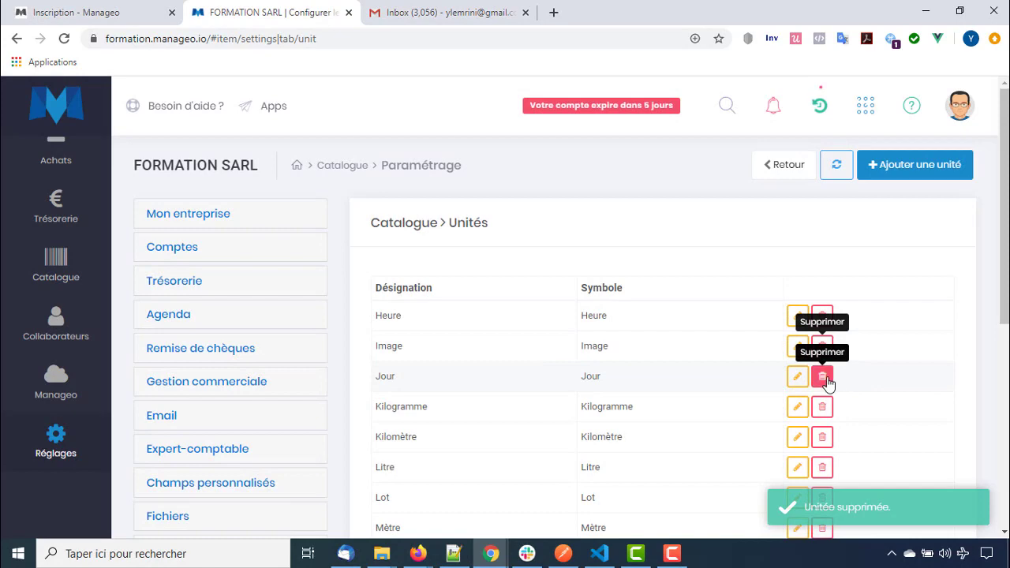
click(618, 278)
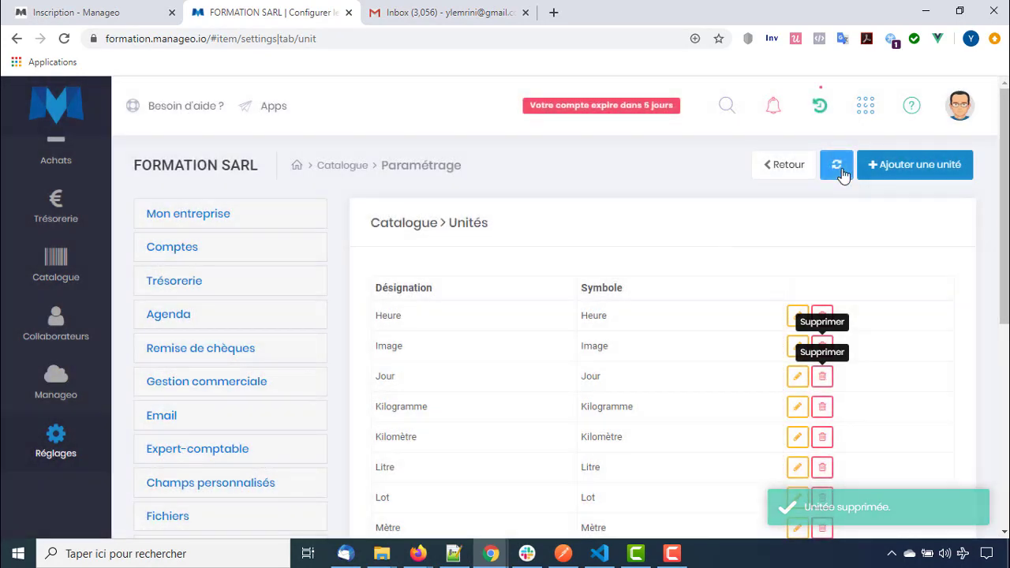
click(837, 167)
scroll(649, 290, down, 5)
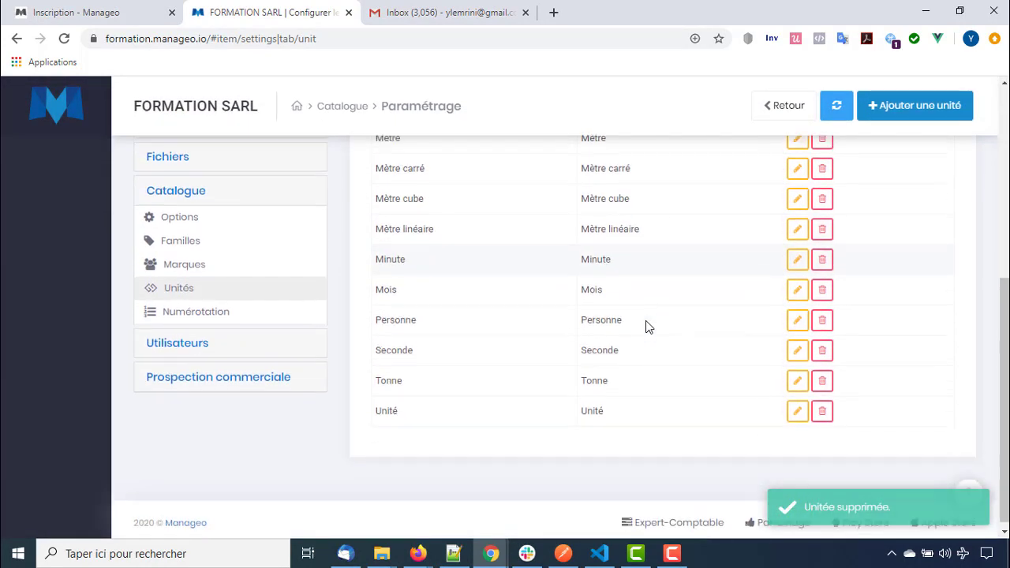
scroll(740, 421, up, 5)
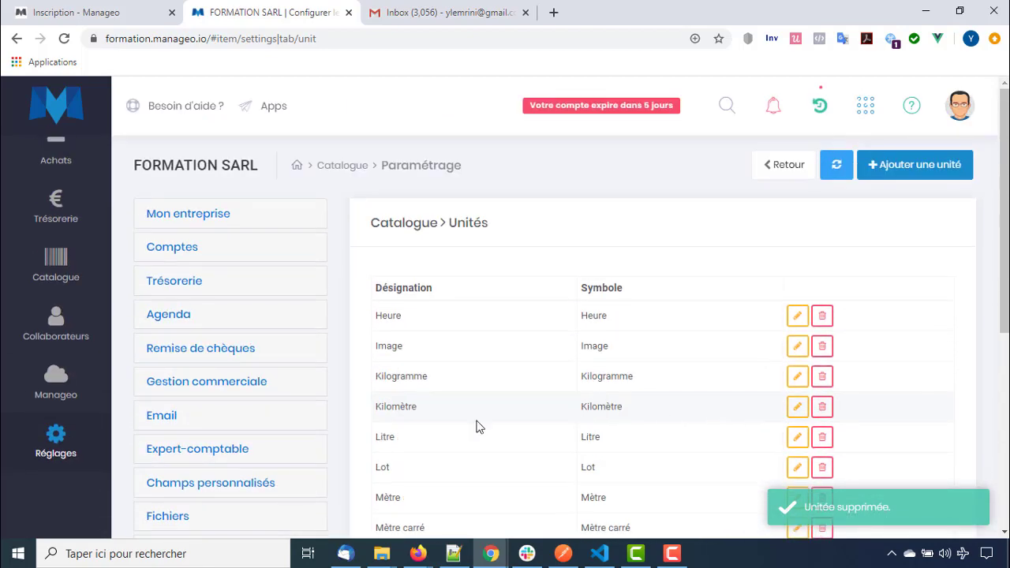
In the catalogue's numbering settings, set the root (Racine) of the article numbering to N
scroll(302, 437, down, 3)
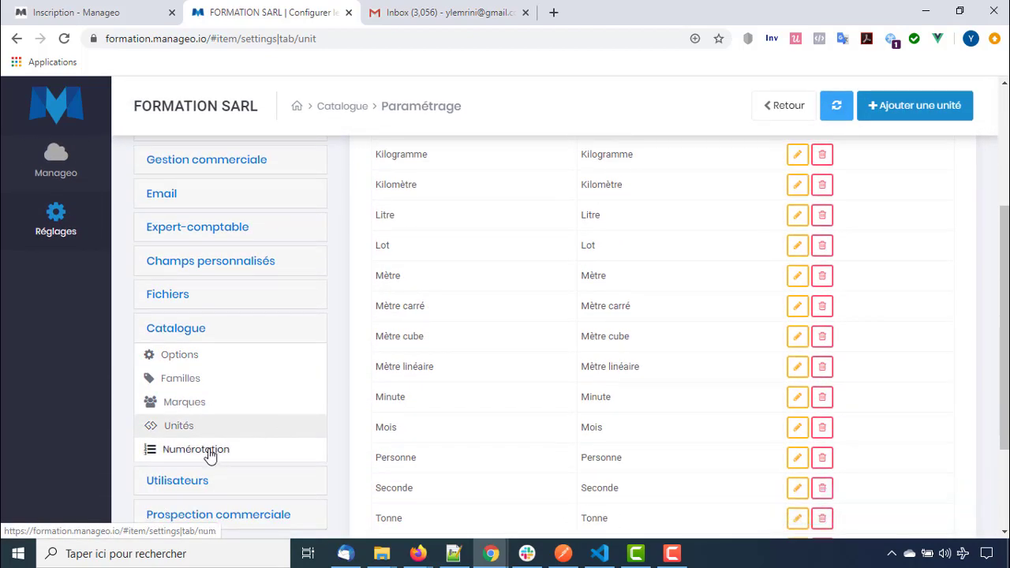
click(207, 453)
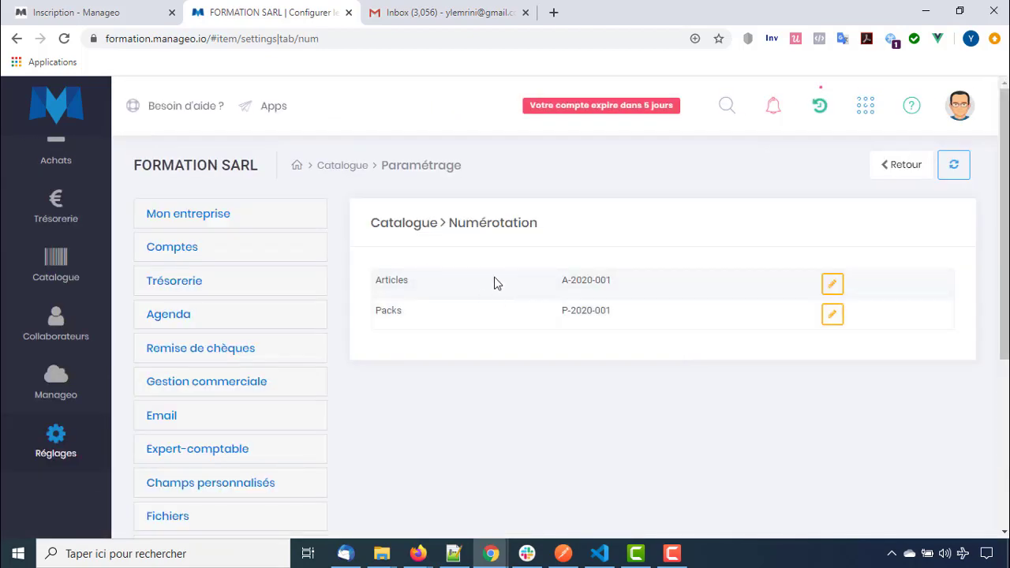
drag(494, 282, 361, 287)
click(592, 288)
click(832, 284)
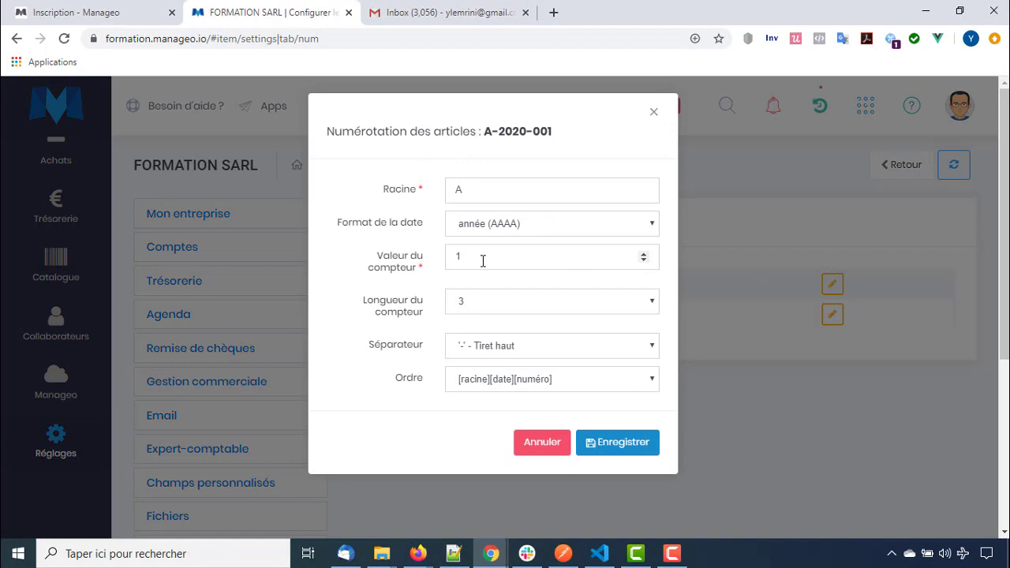
click(491, 190)
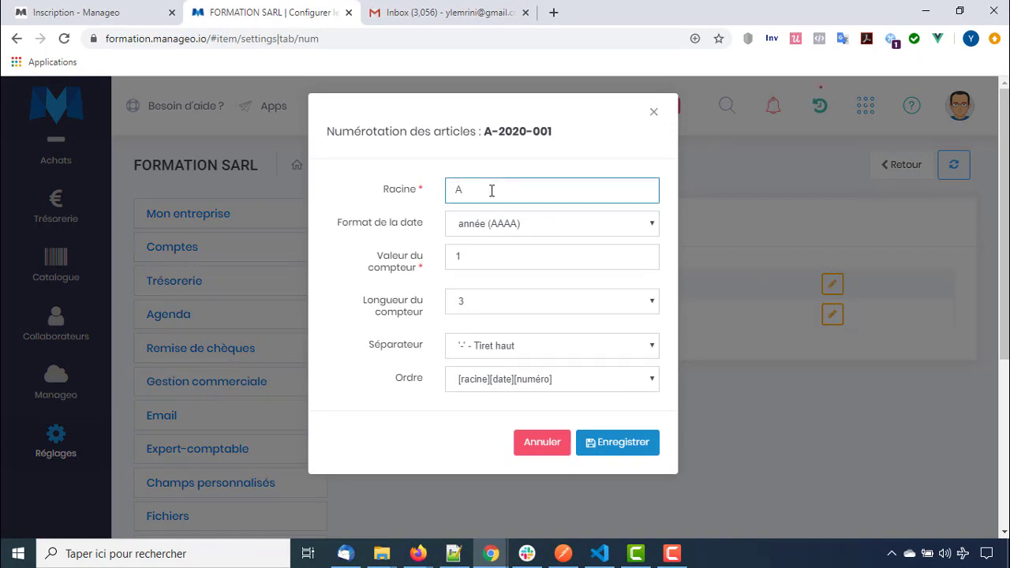
text(P)
drag(471, 198, 453, 196)
text(N)
key(BackSpace)
click(477, 260)
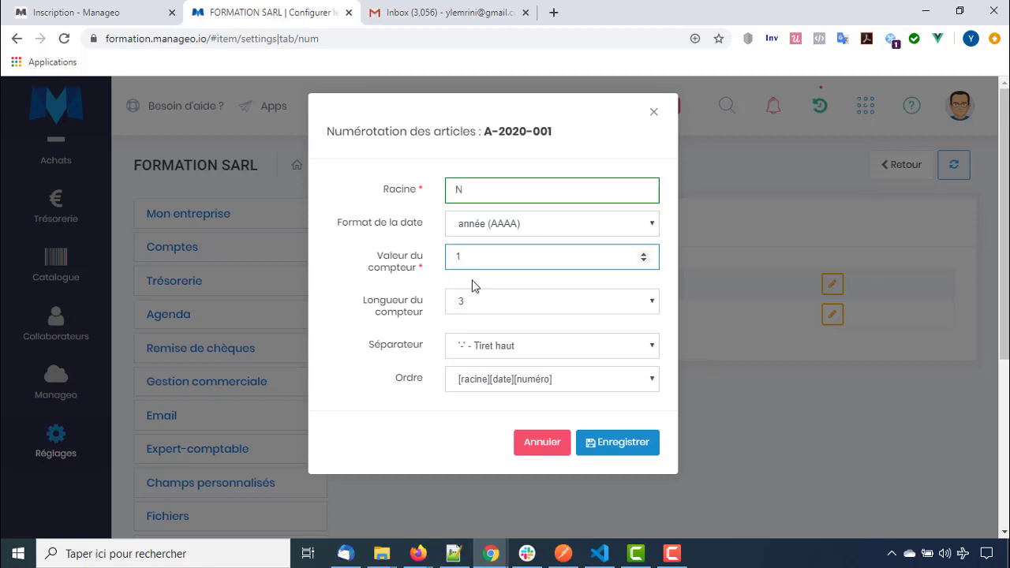
Set both the date format and the separator of the article numbering to "Aucun"
click(506, 229)
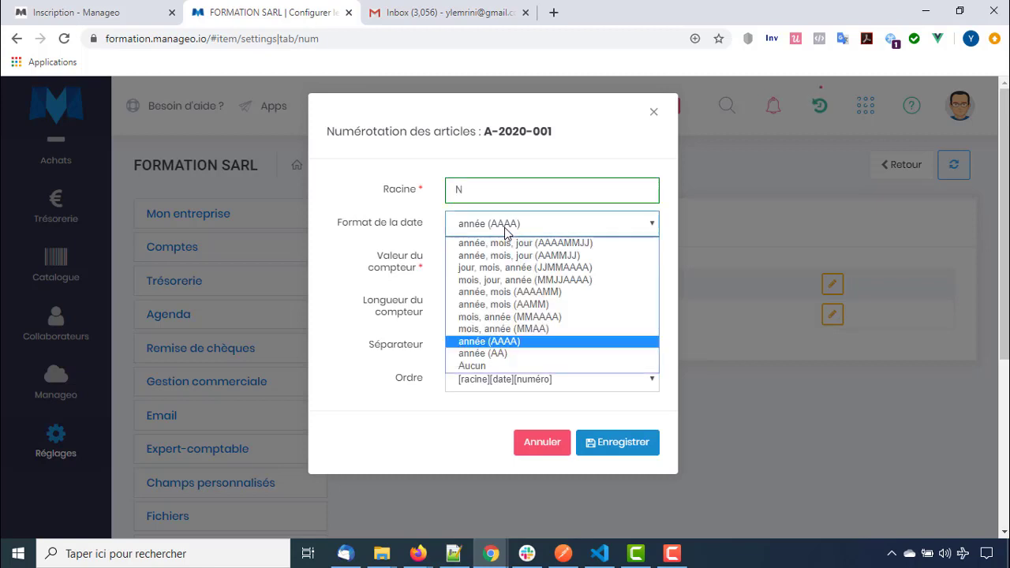
click(473, 365)
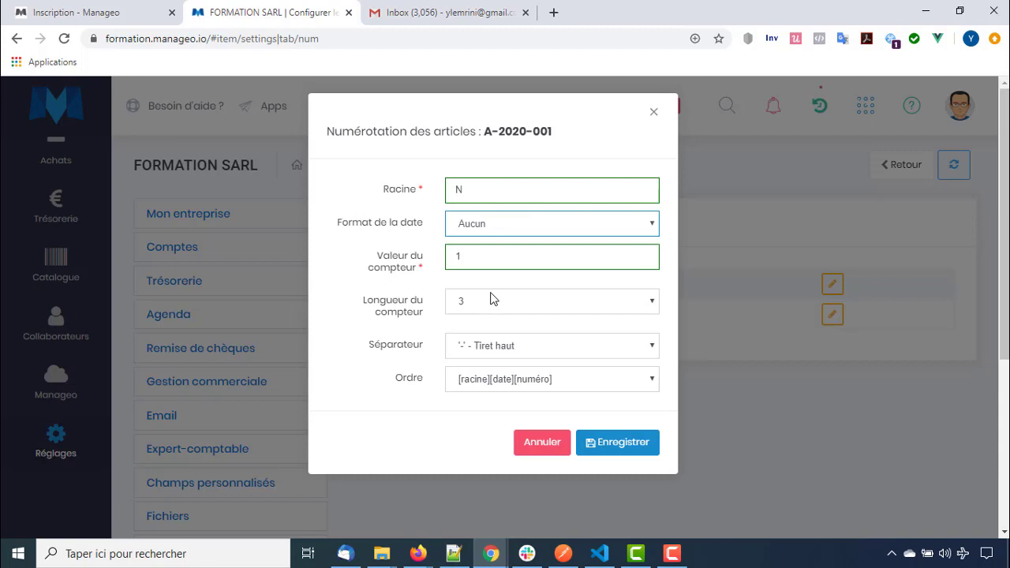
click(484, 356)
click(482, 484)
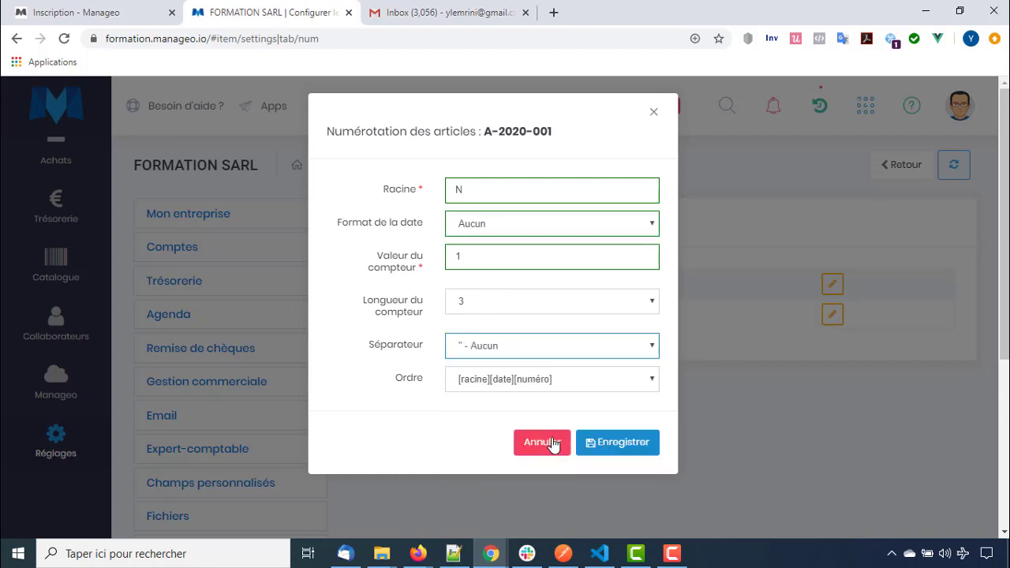
Set the article numbering order to [racine][numéro] and save the numbering
click(581, 385)
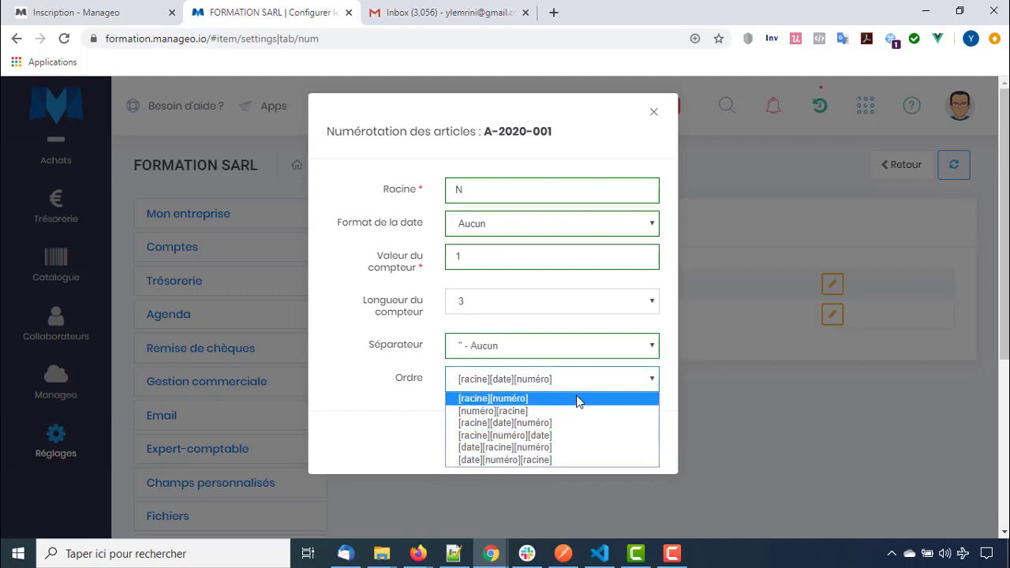
click(577, 400)
click(590, 441)
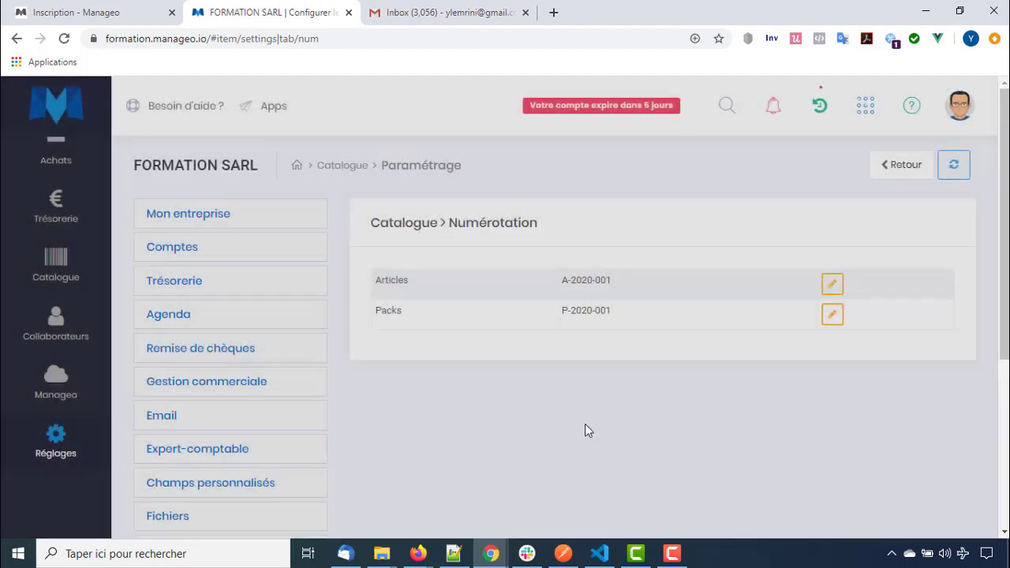